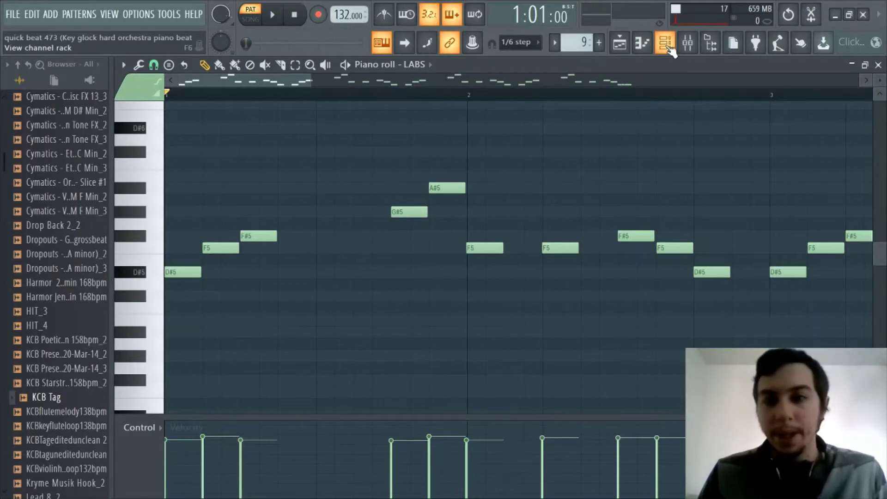
- Open the LABS channel's instrument from the channel rack, check its loaded preset, and close it
left_click(667, 46)
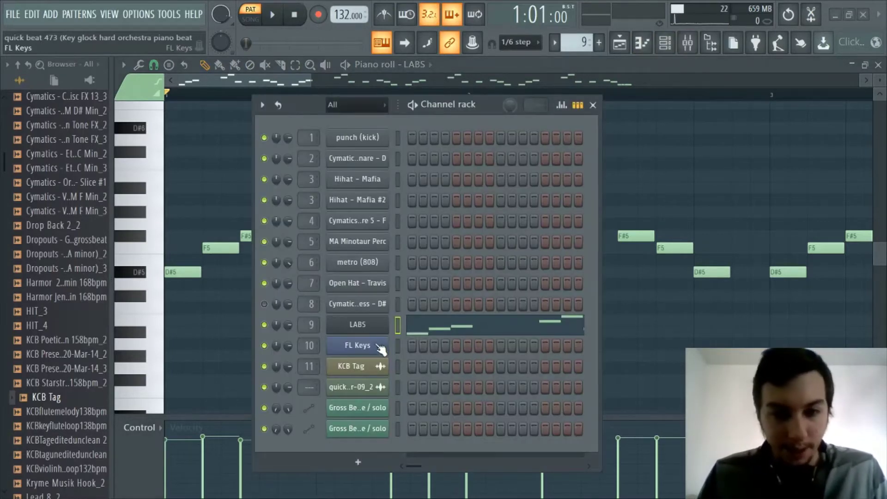
left_click(362, 324)
left_click(668, 46)
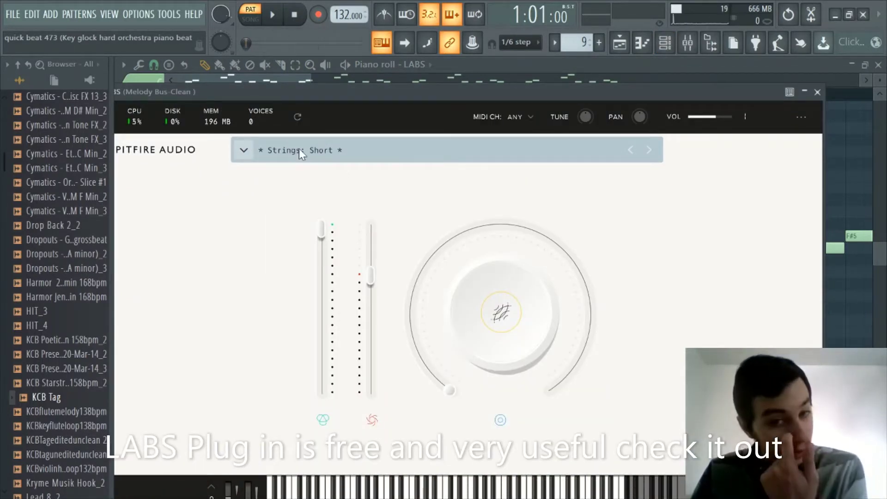
left_click(817, 93)
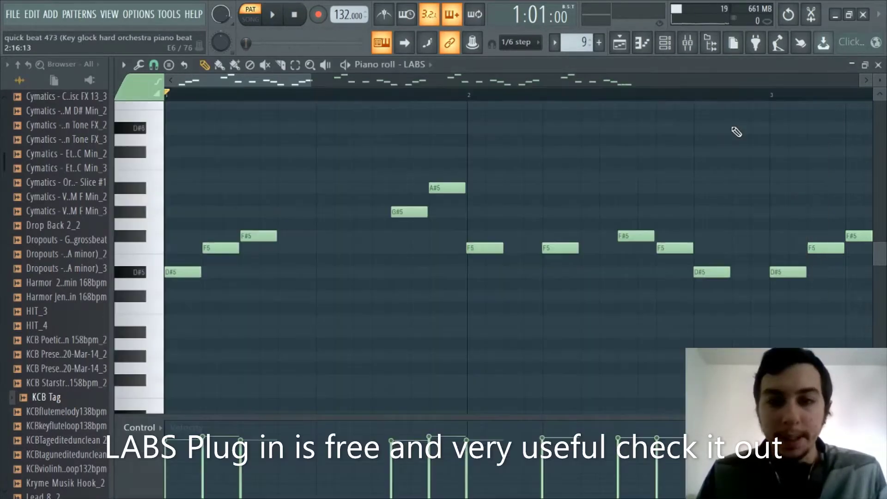
- Play back the LABS melody pattern while following its notes in the piano roll
left_click_drag(272, 88, 207, 84)
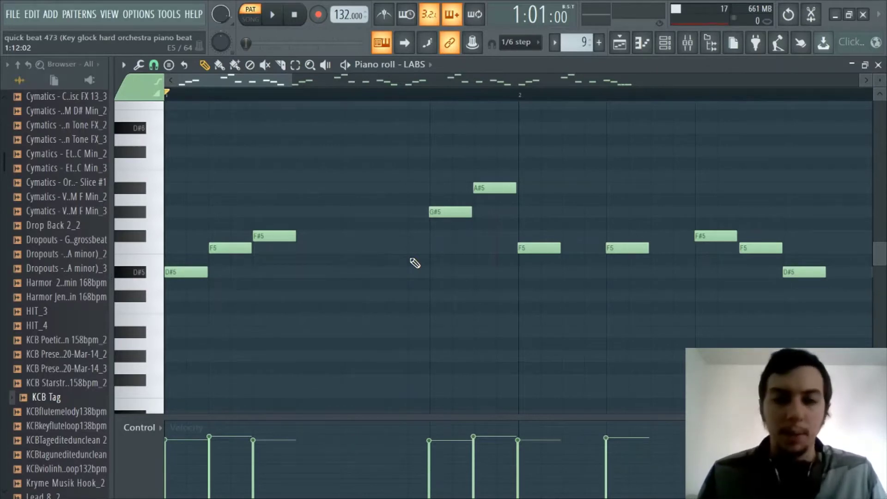
scroll(308, 100, "up", 1)
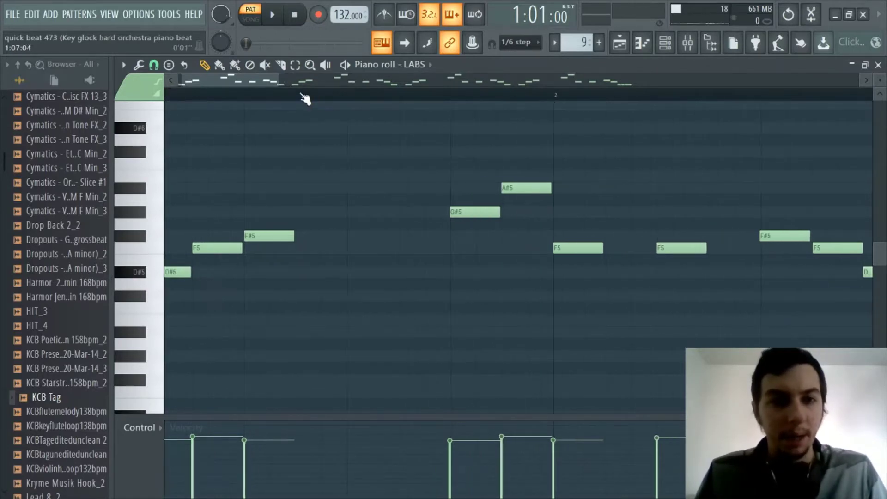
left_click_drag(241, 81, 216, 80)
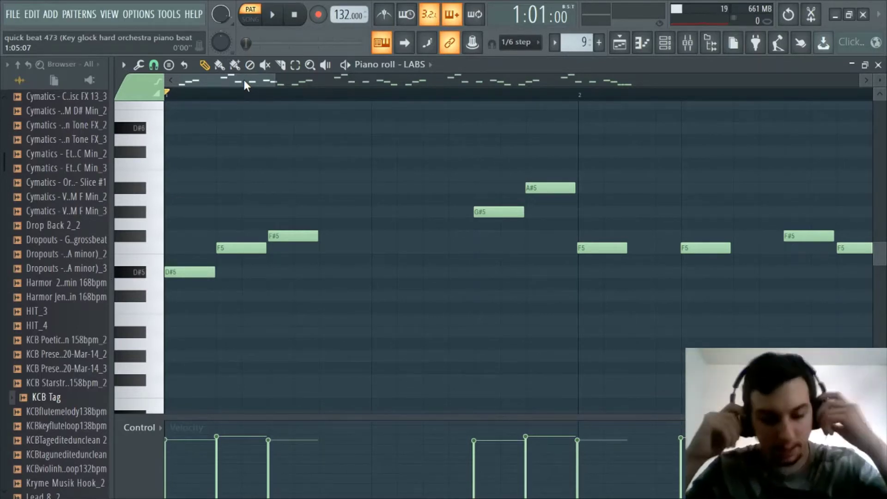
key("space")
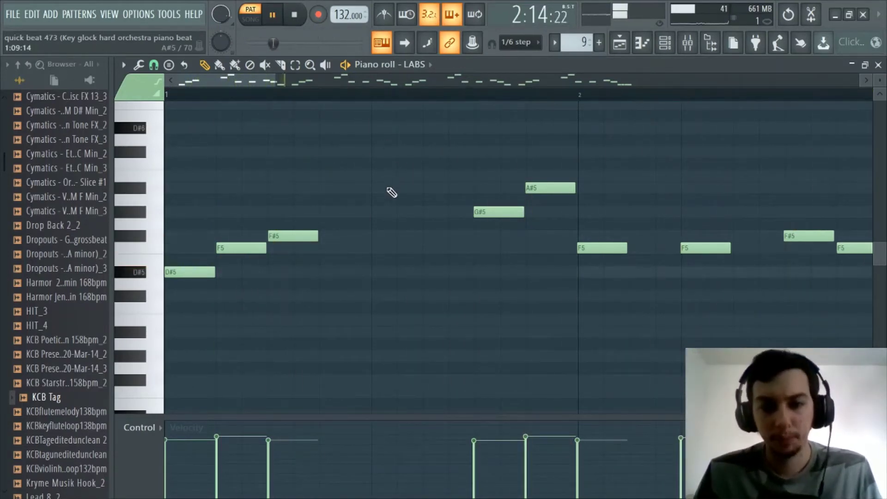
scroll(362, 98, "down", 6)
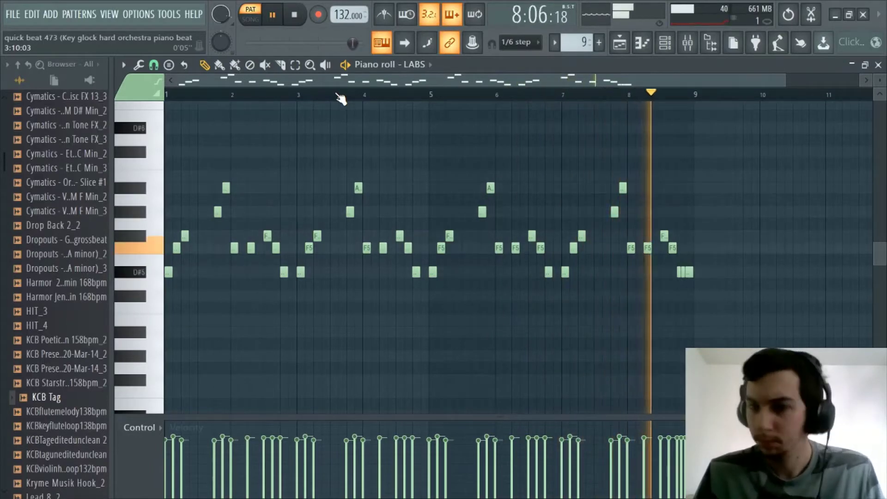
scroll(338, 95, "up", 3)
left_click_drag(330, 80, 221, 79)
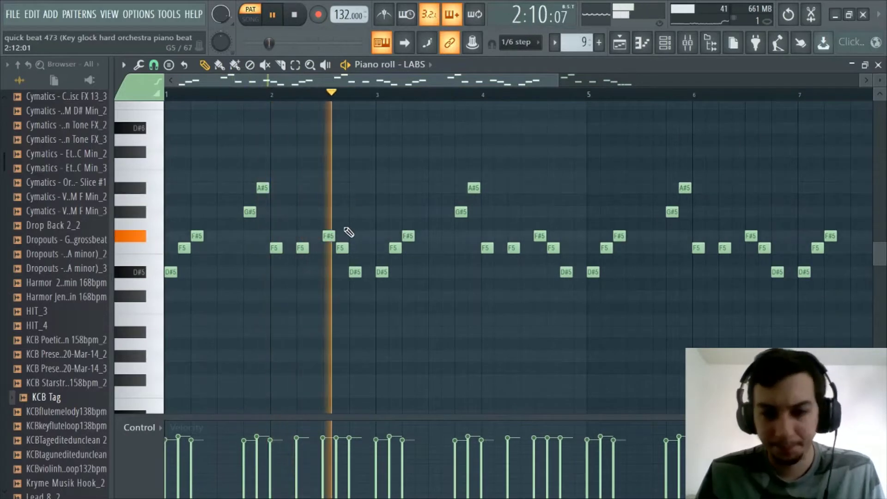
key("space")
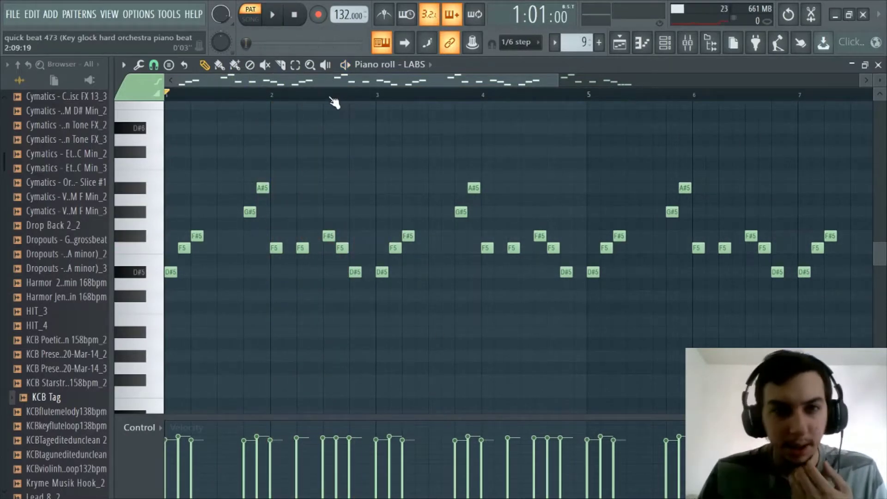
scroll(324, 92, "up", 2)
scroll(221, 95, "up", 2)
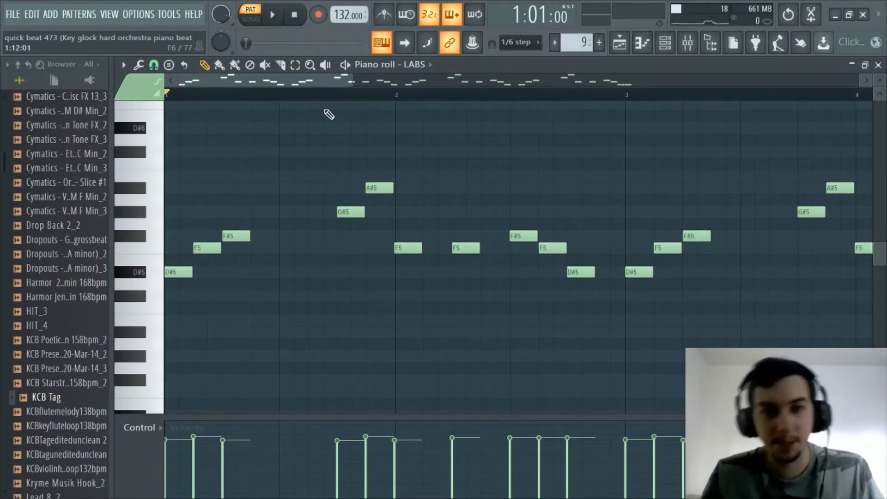
scroll(312, 84, "up", 2)
left_click_drag(222, 82, 195, 82)
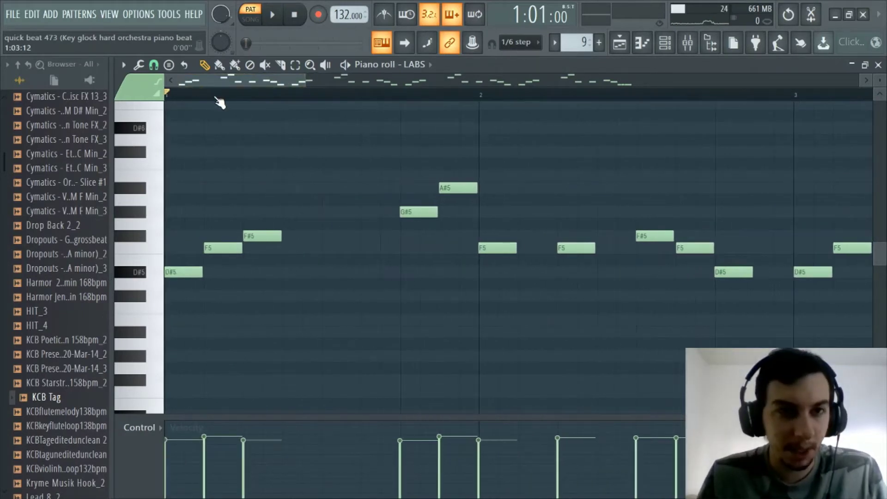
- Select the FL Keys pattern in the playlist and show the FL Keys channel in the piano roll
left_click(414, 65)
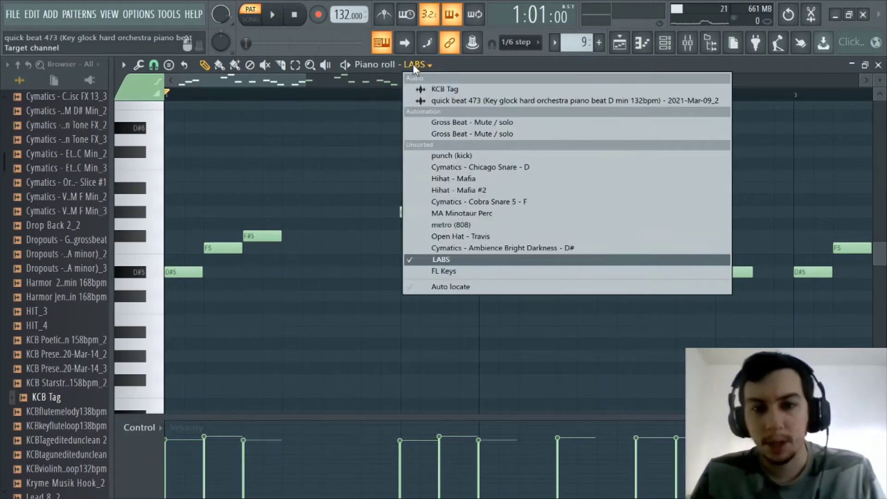
left_click(414, 66)
left_click(619, 42)
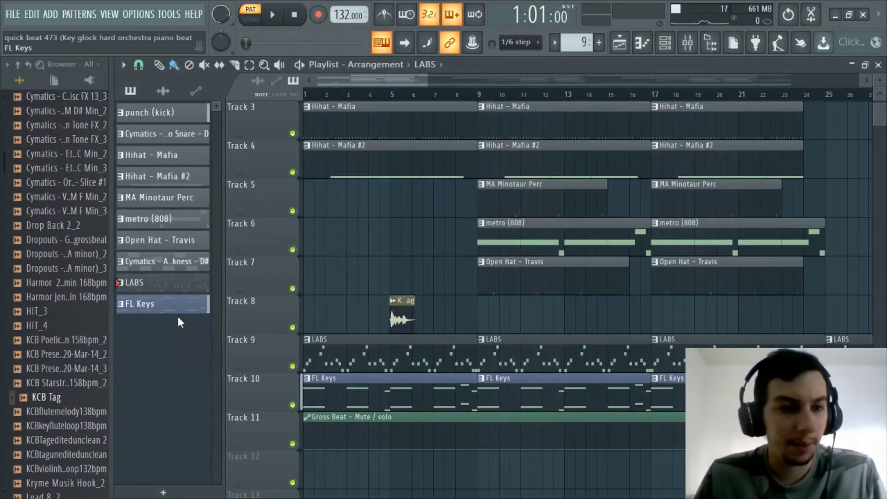
left_click(642, 42)
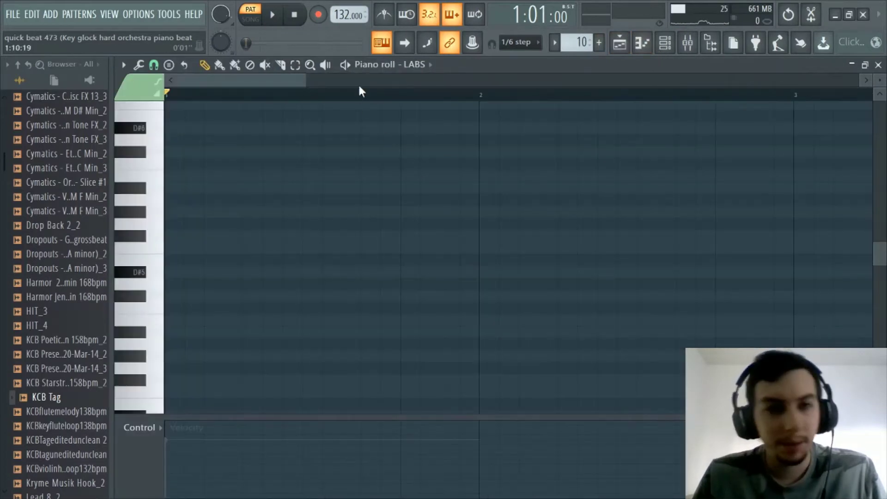
left_click(406, 64)
left_click(467, 271)
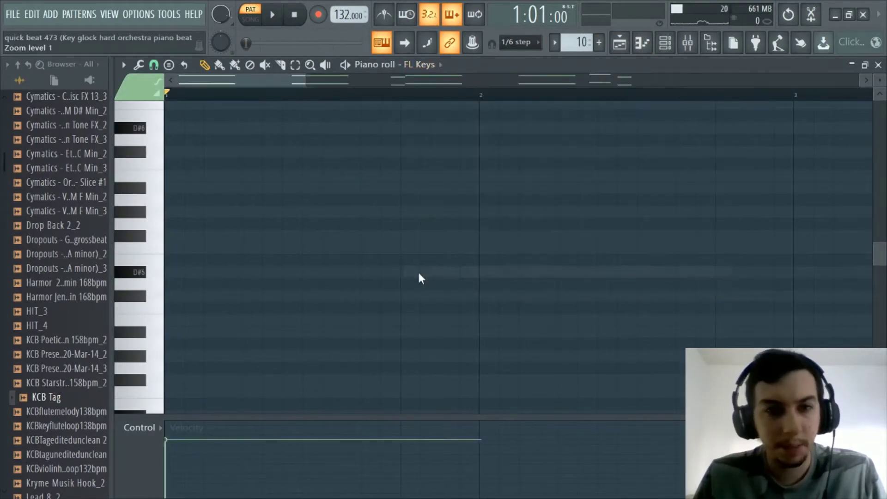
- Examine the low octave notes of the FL Keys pattern from its first bar through bar 8
scroll(422, 277, "up", 8)
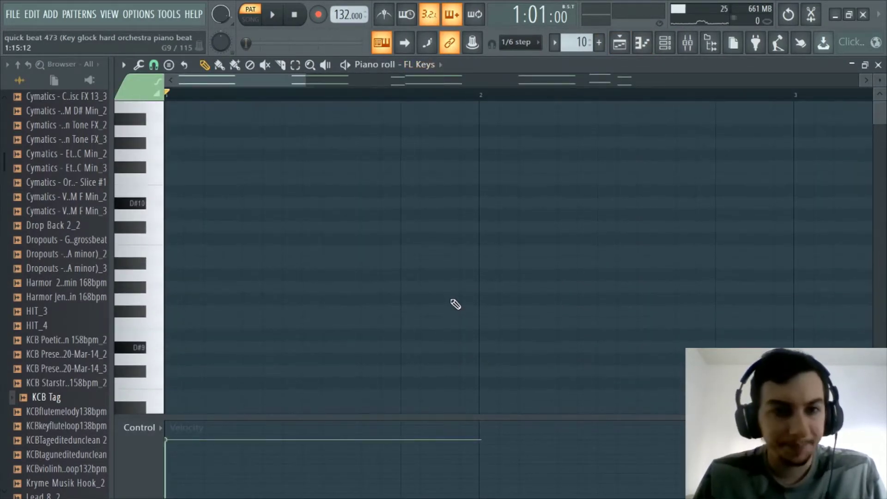
scroll(454, 304, "down", 14)
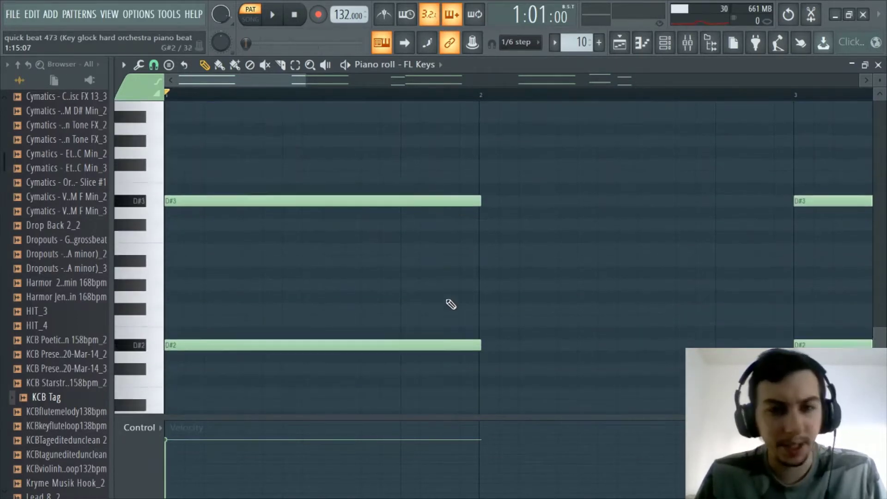
scroll(447, 277, "down", 1)
scroll(430, 221, "up", 1)
scroll(343, 95, "down", 2)
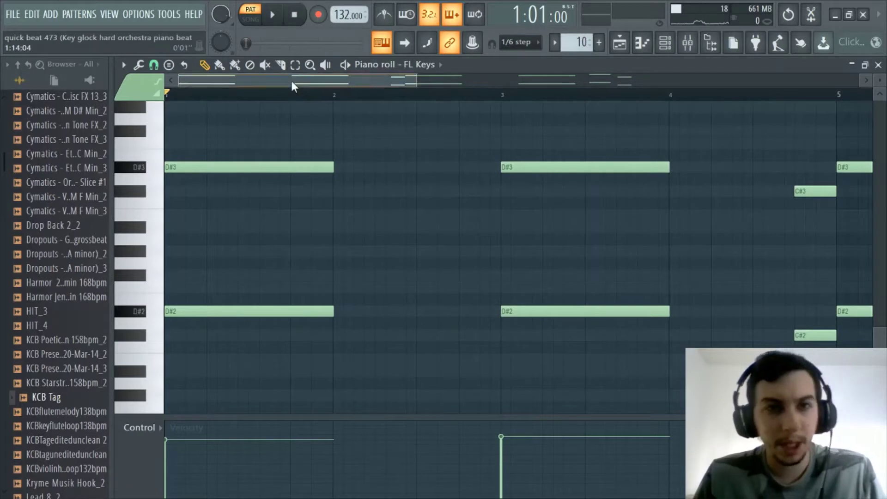
scroll(557, 96, "down", 1)
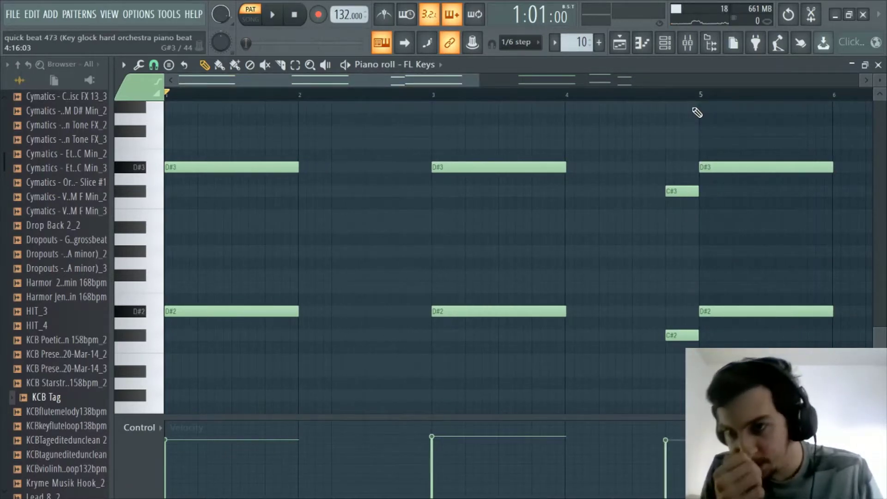
scroll(703, 98, "down", 3)
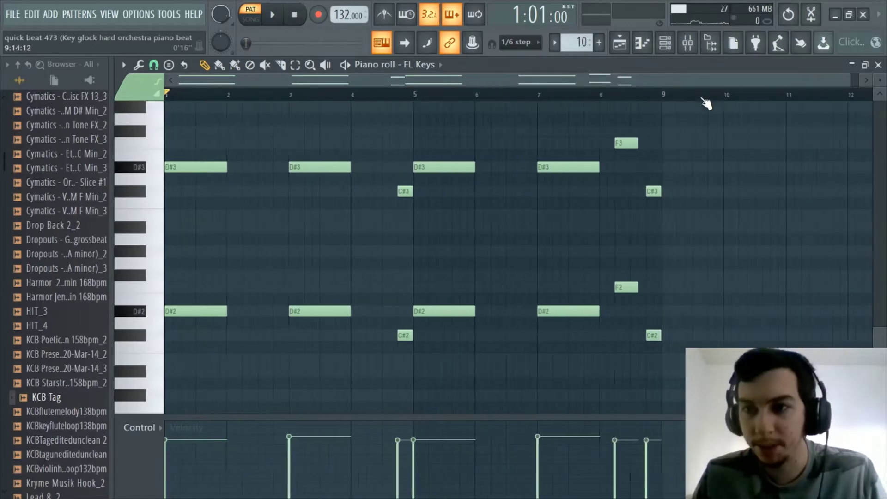
scroll(624, 96, "up", 3)
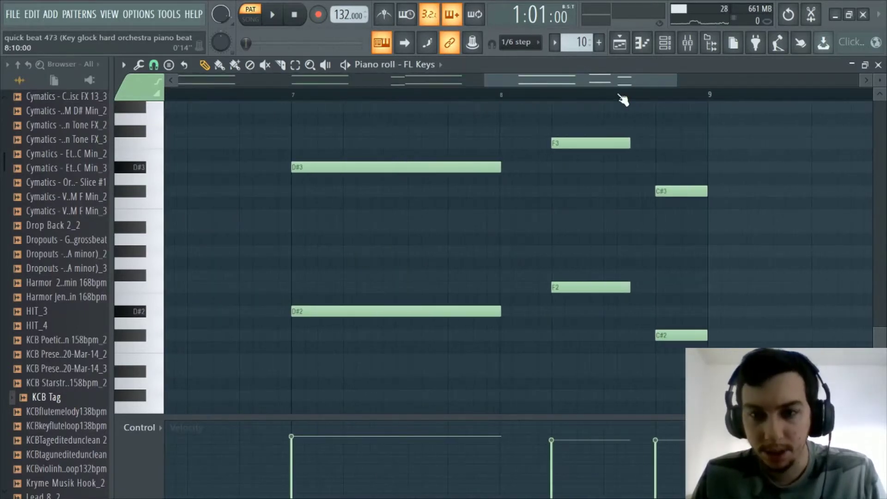
left_click_drag(619, 87, 225, 90)
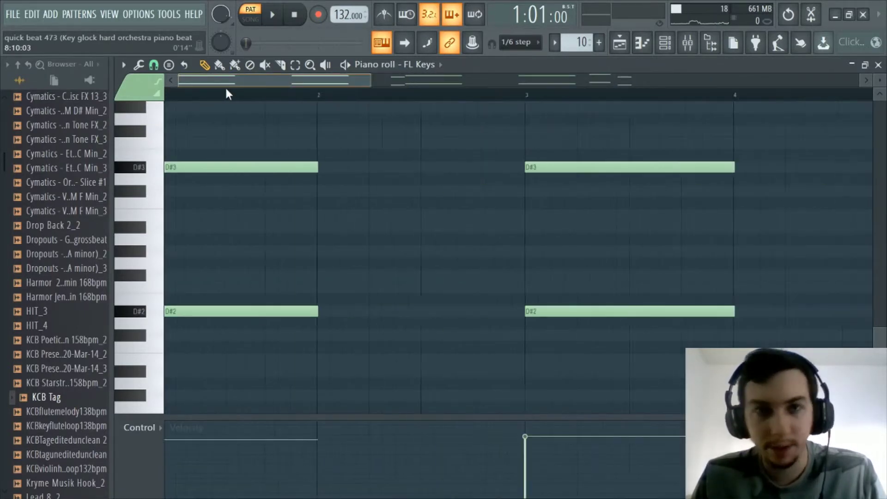
- Play back the whole FL Keys pattern while following its notes in the piano roll
left_click(274, 21)
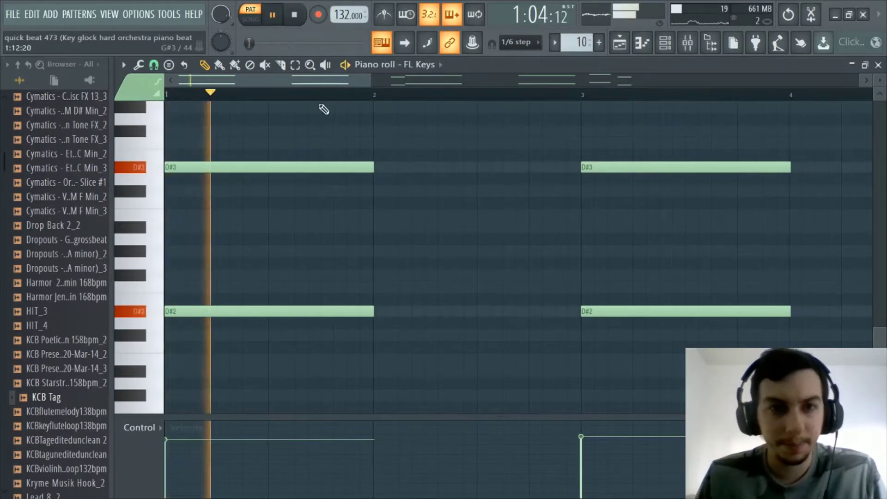
scroll(320, 94, "down", 3)
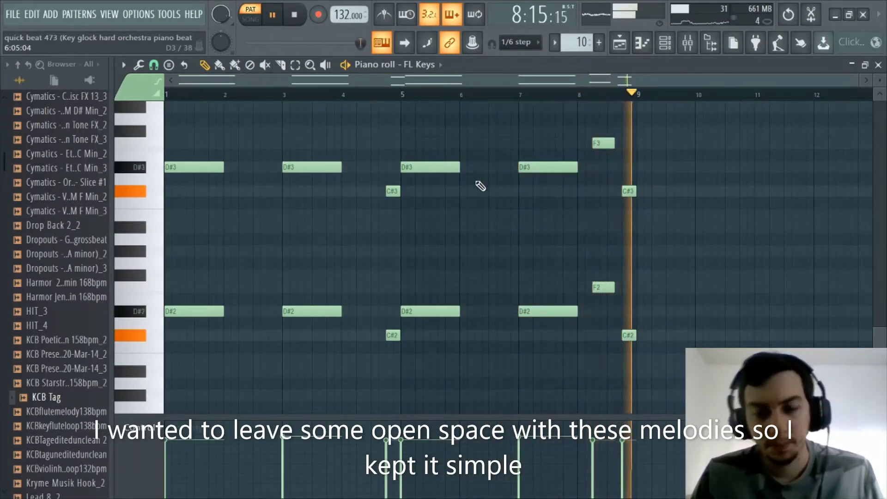
key("space")
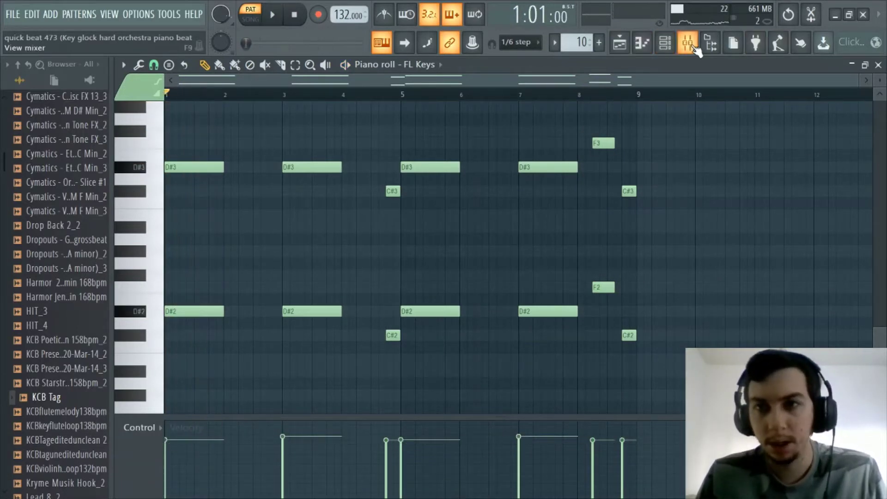
- Solo mixer tracks 9 and 10 and play the LABS and FL Keys melodies together in song mode
left_click(251, 18)
left_click(686, 49)
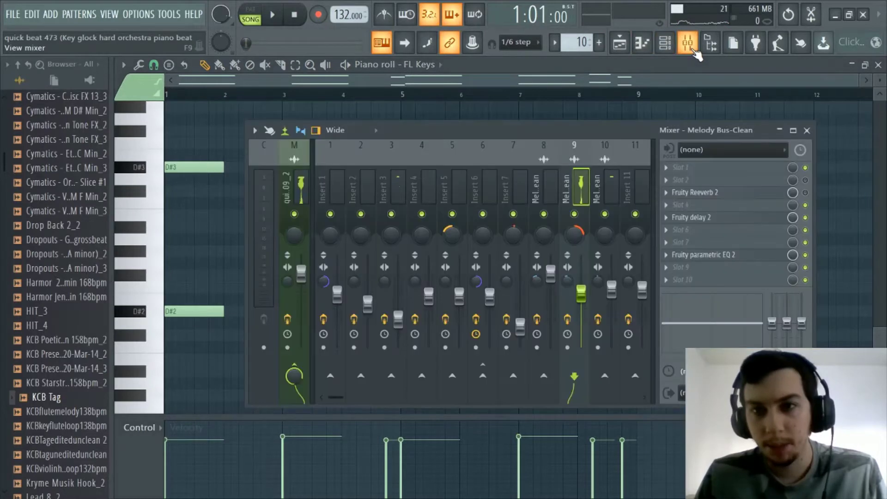
left_click(575, 214)
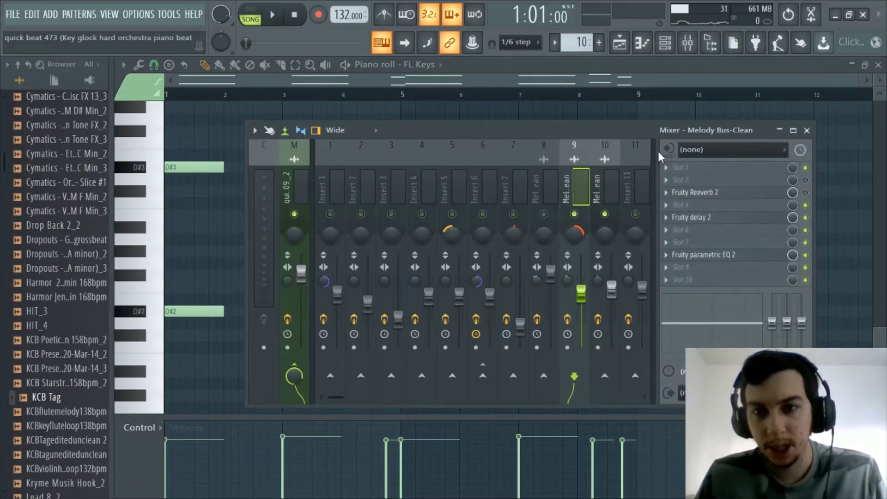
key("space")
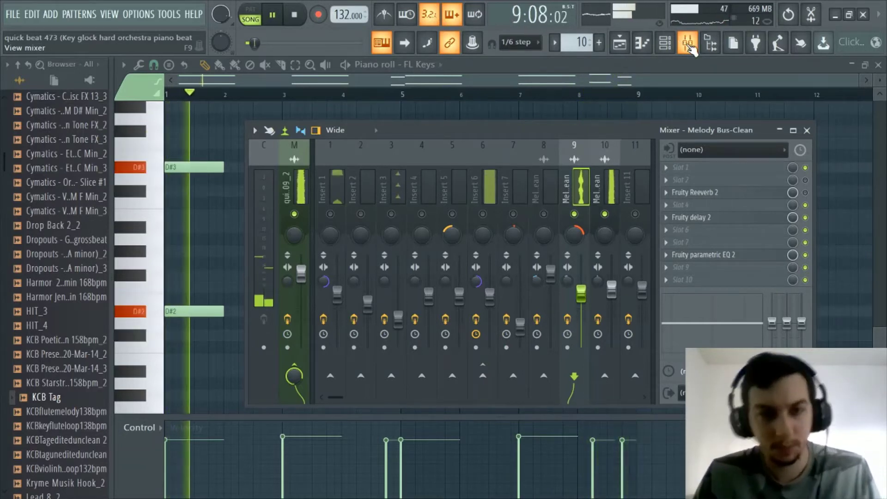
key("space")
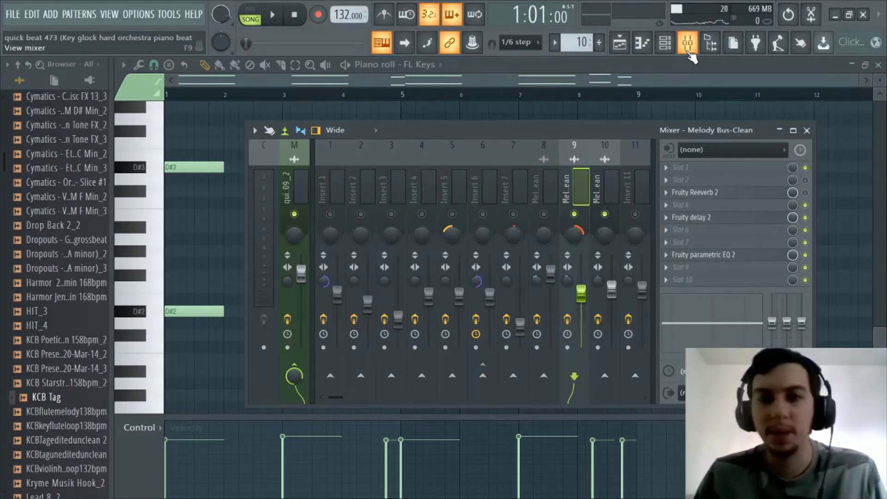
left_click(689, 52)
scroll(260, 82, "up", 2)
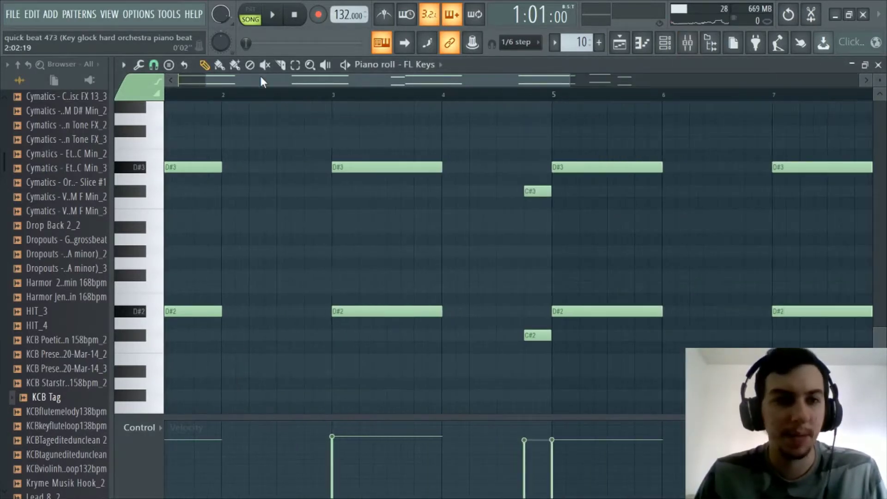
left_click_drag(260, 81, 161, 79)
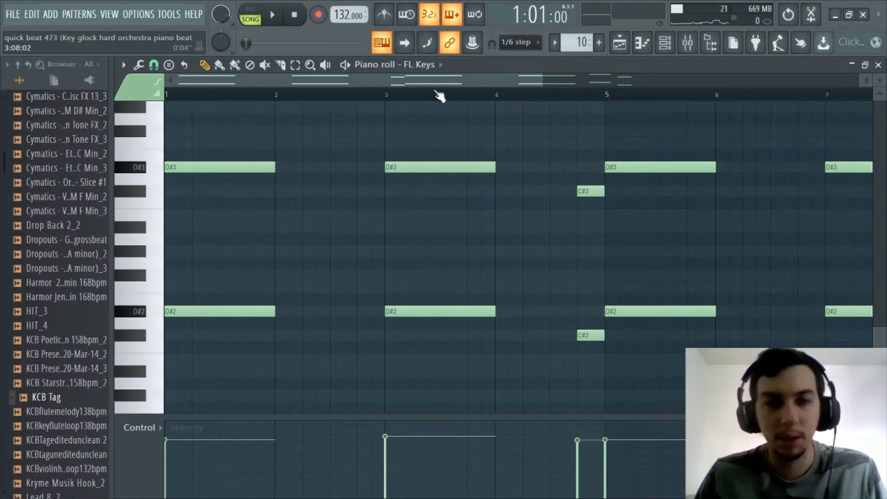
scroll(332, 208, "up", 2)
scroll(342, 209, "down", 2)
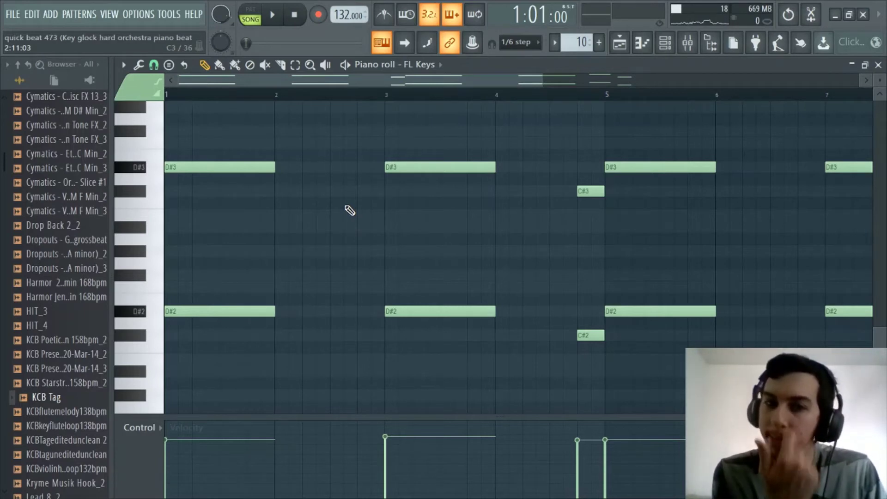
scroll(310, 97, "up", 2)
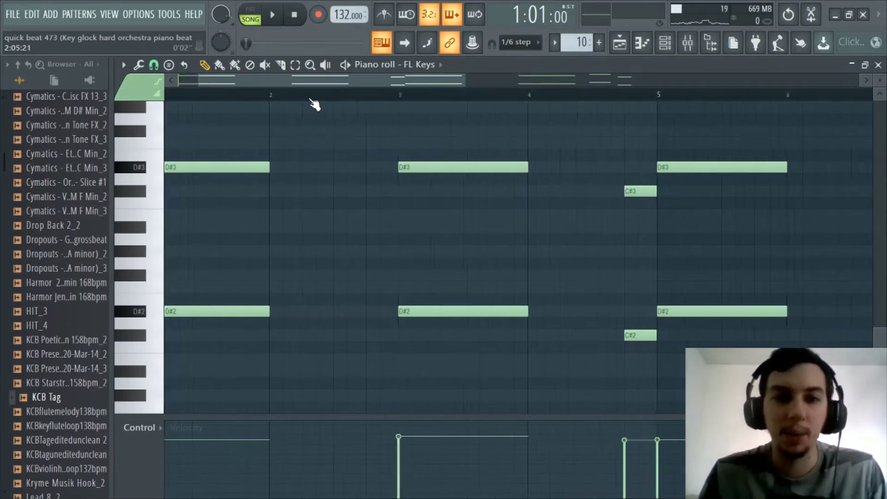
left_click_drag(317, 83, 204, 96)
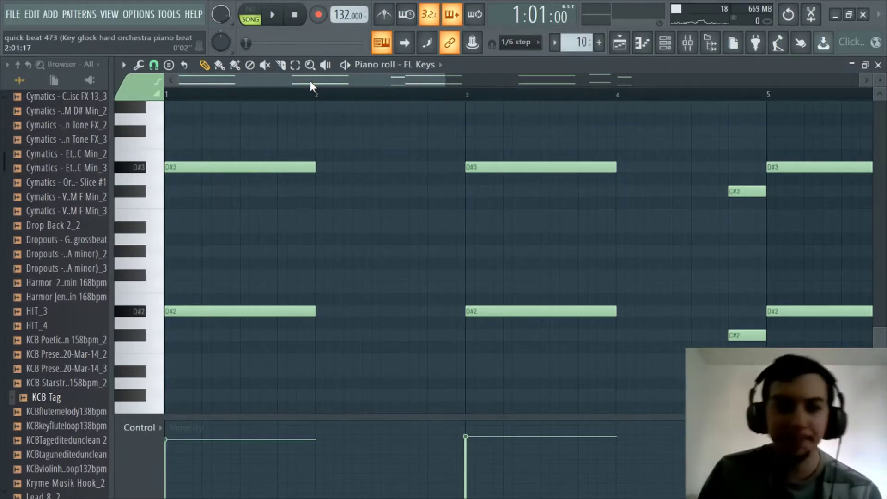
- Switch to pattern mode, select the Hihat - Mafia pattern and show its channel in the piano roll
left_click(249, 15)
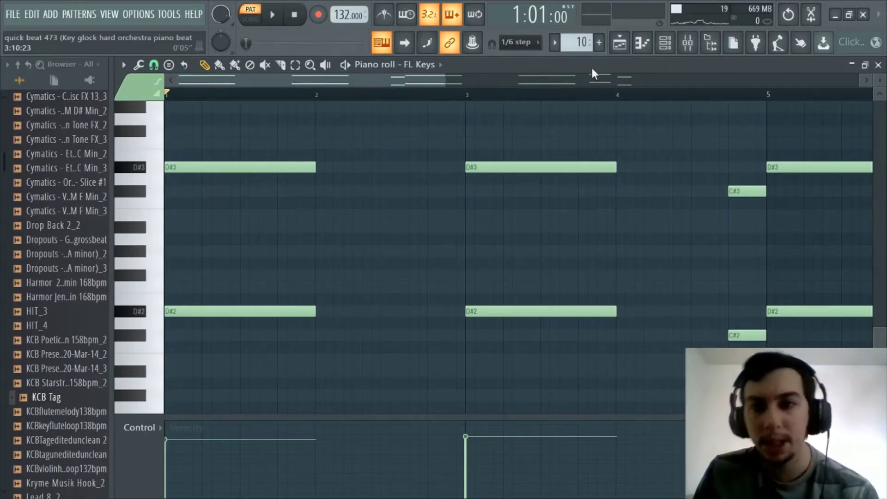
left_click(642, 43)
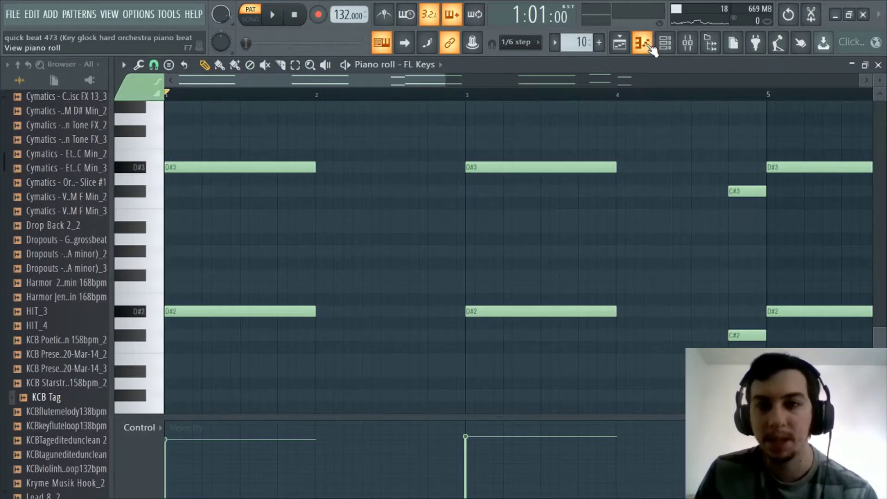
left_click(649, 46)
left_click(172, 155)
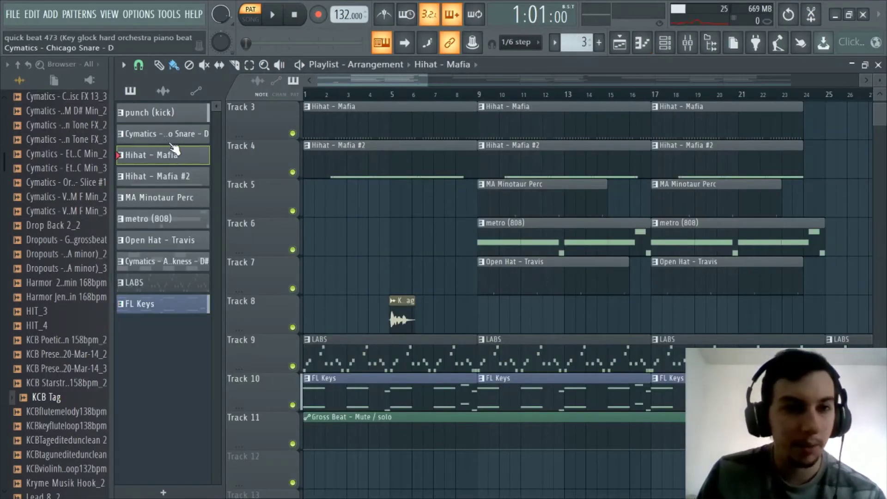
left_click(643, 44)
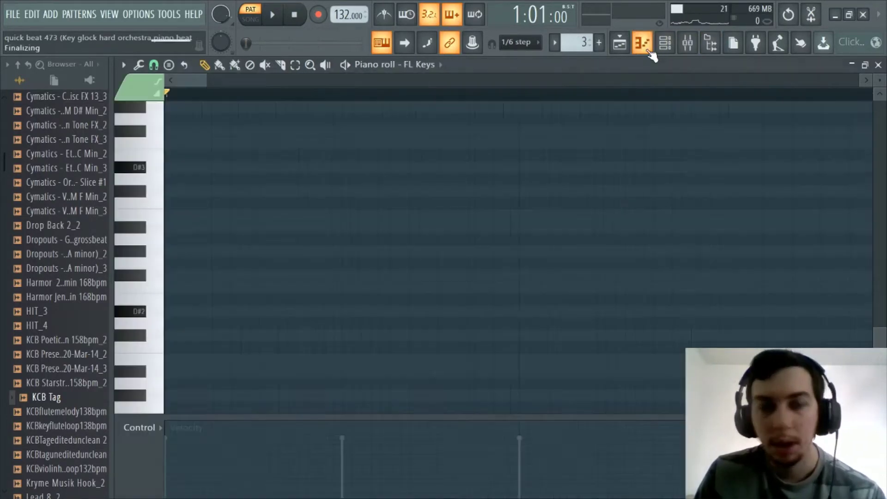
left_click(438, 65)
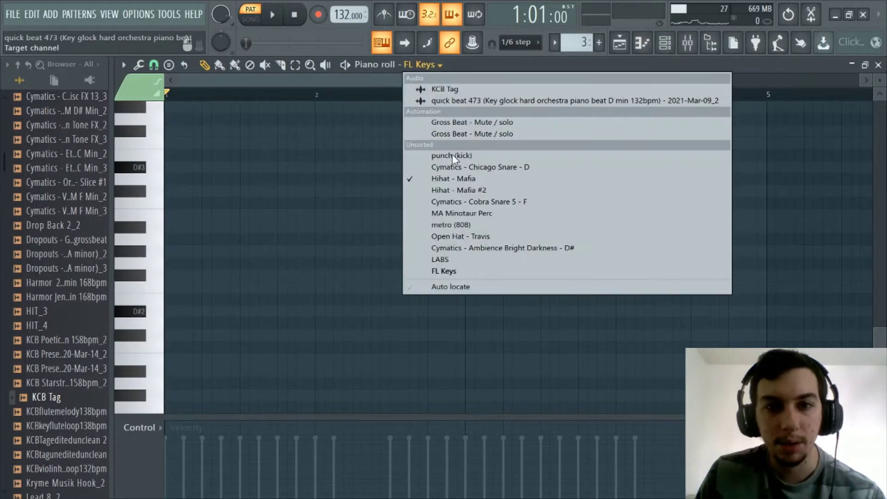
left_click(454, 178)
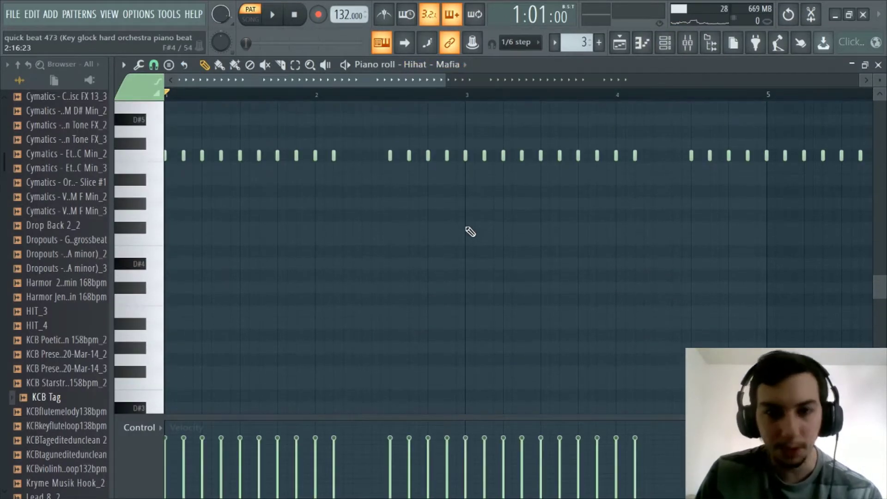
- Play back the Hihat - Mafia pattern while following its repeated hi-hat notes and gaps in the piano roll
scroll(467, 232, "up", 3)
scroll(353, 100, "up", 2)
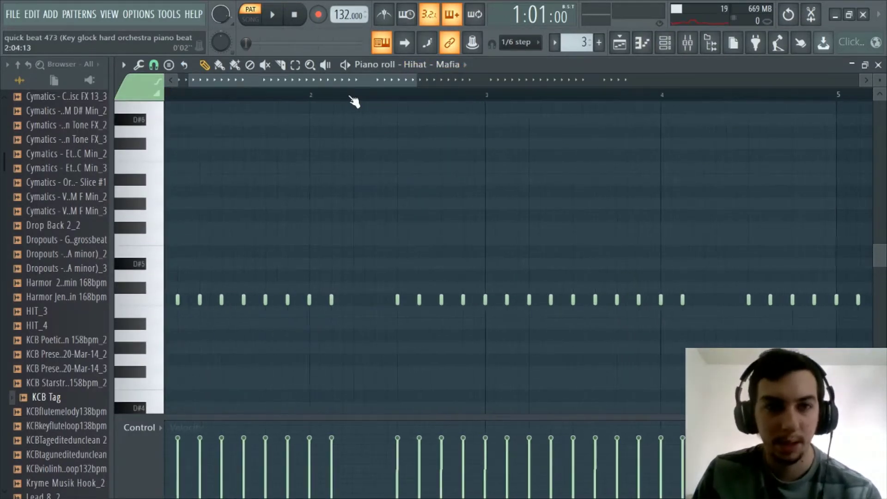
scroll(261, 97, "down", 3)
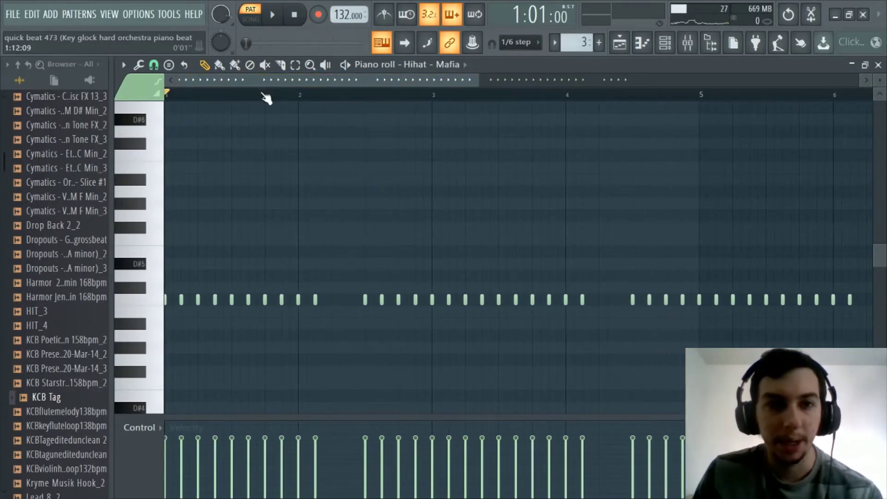
scroll(267, 92, "up", 2)
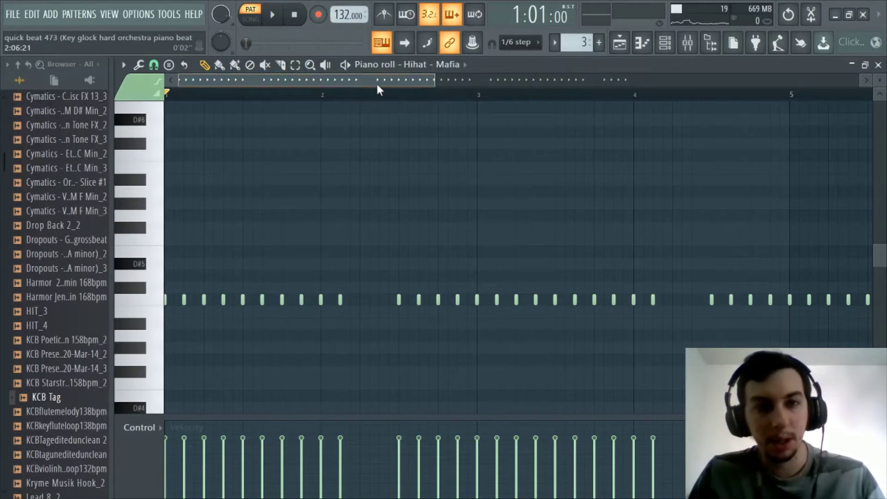
left_click(689, 44)
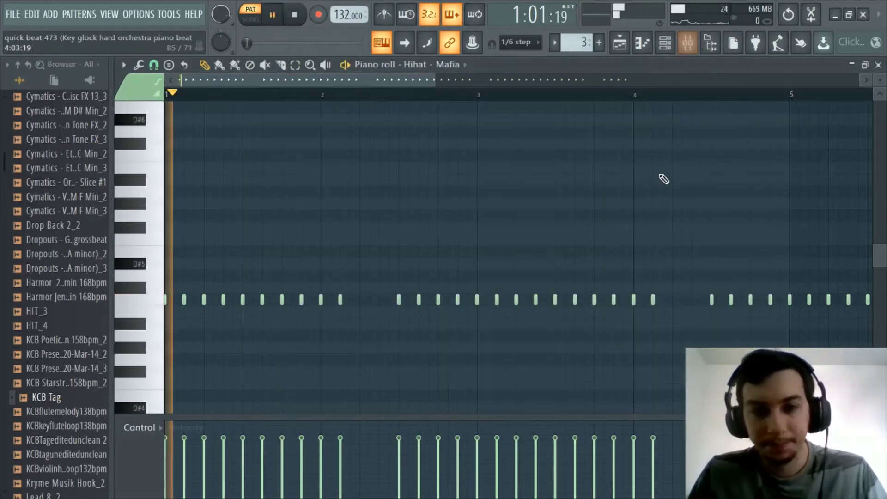
key("F9")
key("space")
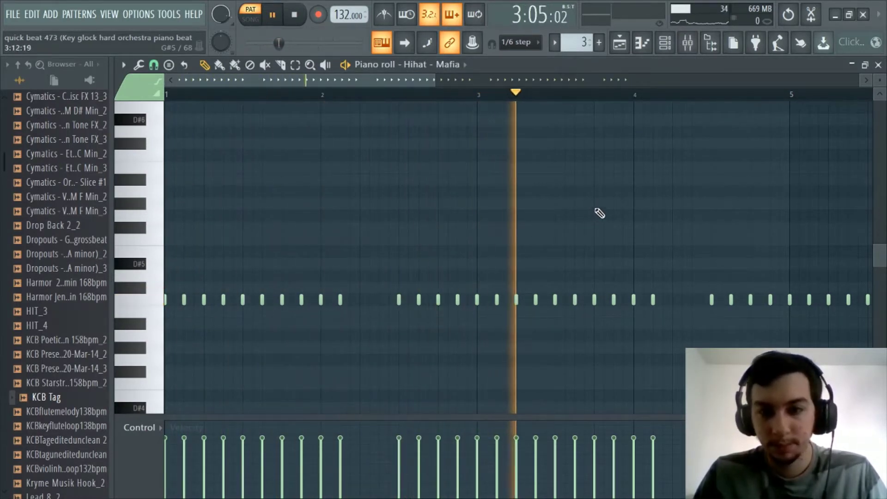
scroll(550, 98, "down", 1)
scroll(550, 98, "down", 1)
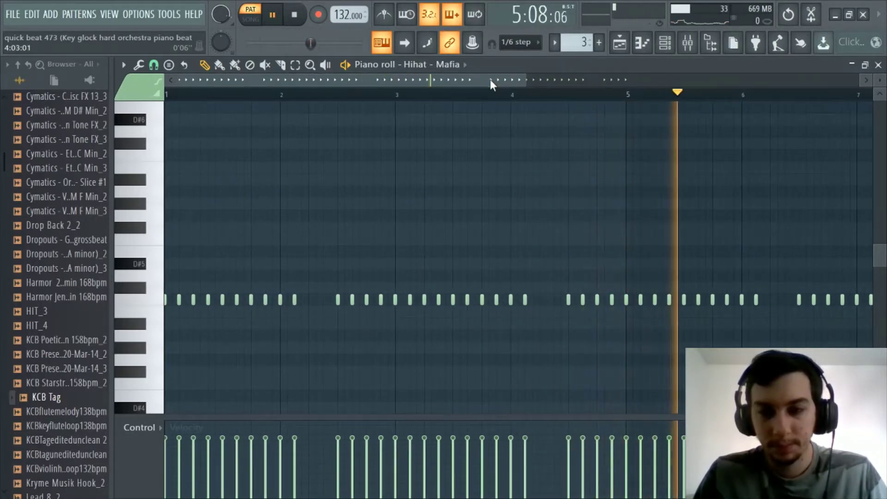
scroll(483, 102, "down", 1)
scroll(484, 104, "down", 1)
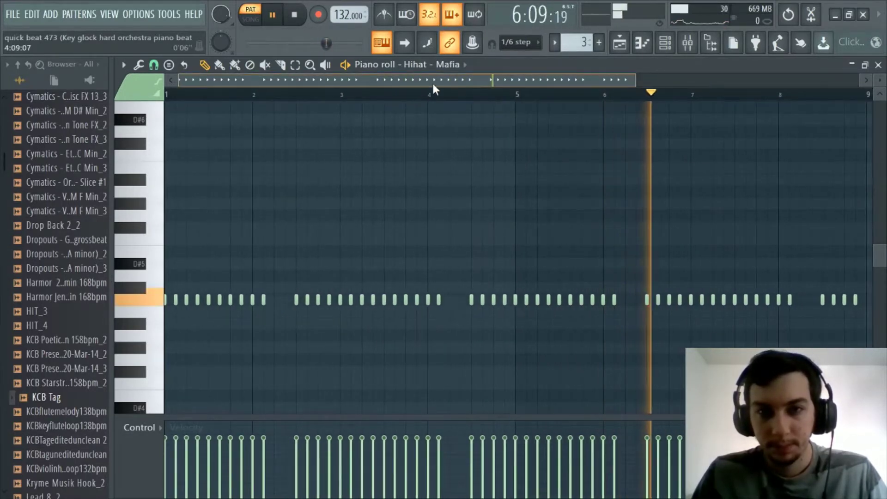
key("space")
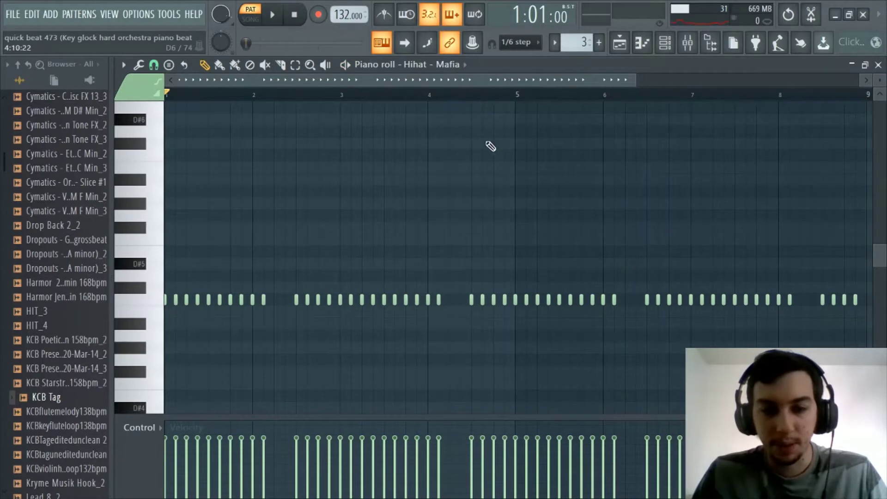
- Switch back to song mode and place the playhead at bar 9 of the playlist arrangement
left_click(646, 44)
left_click(646, 44)
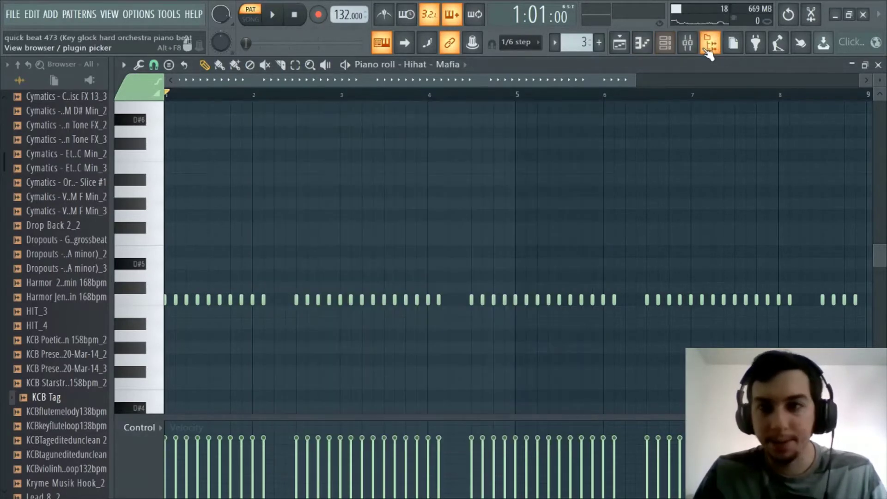
left_click(693, 46)
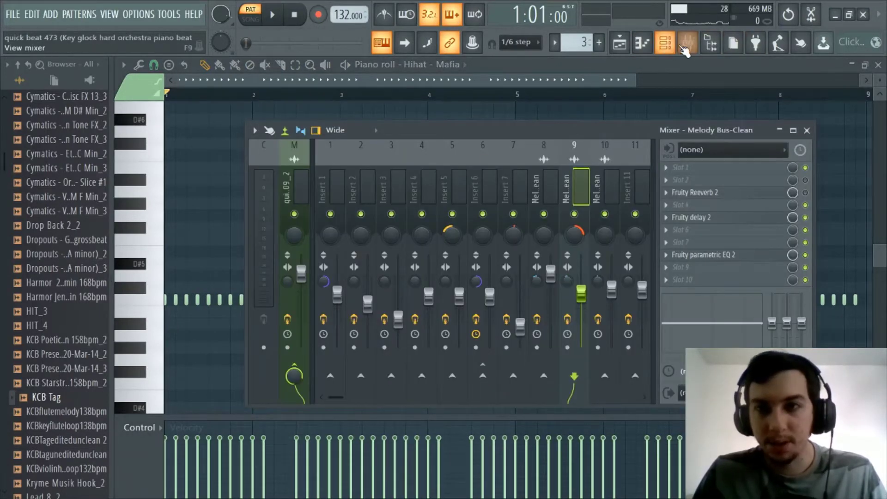
left_click(687, 43)
left_click(250, 17)
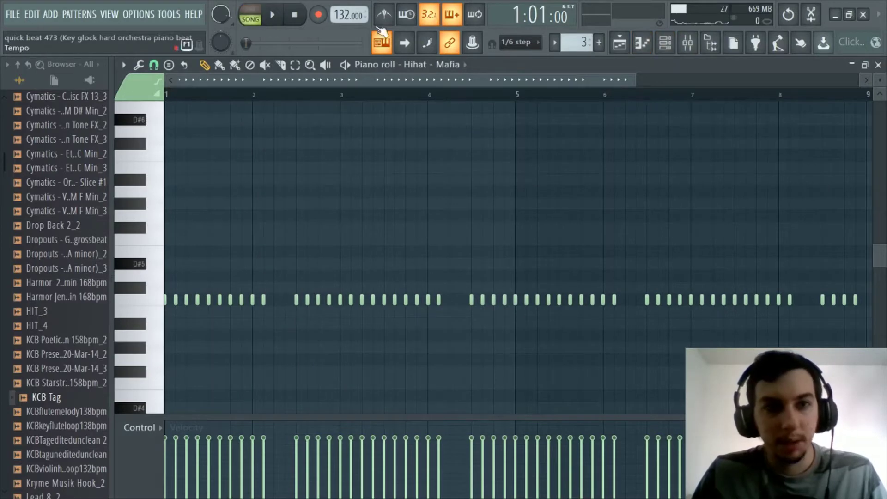
left_click(643, 45)
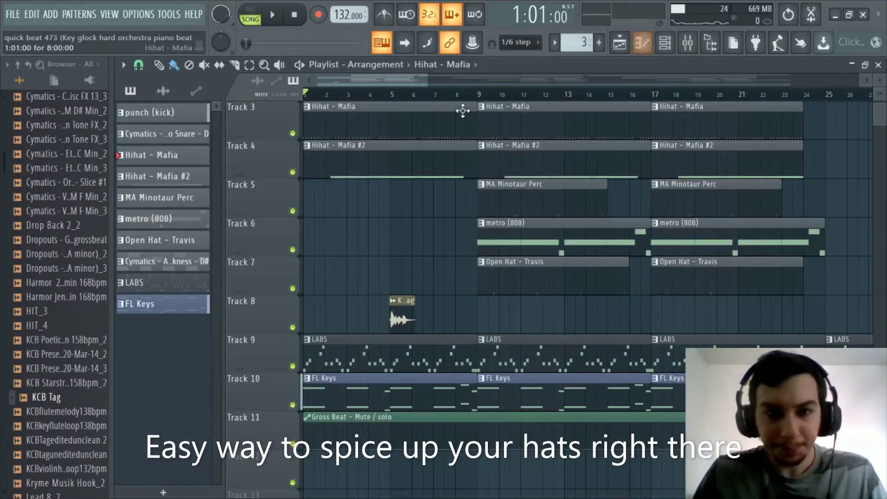
scroll(462, 98, "down", 5)
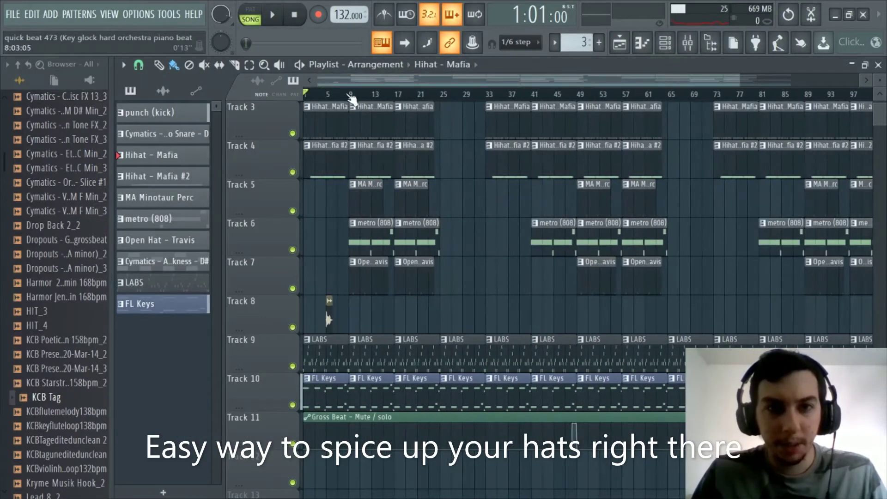
left_click(350, 96)
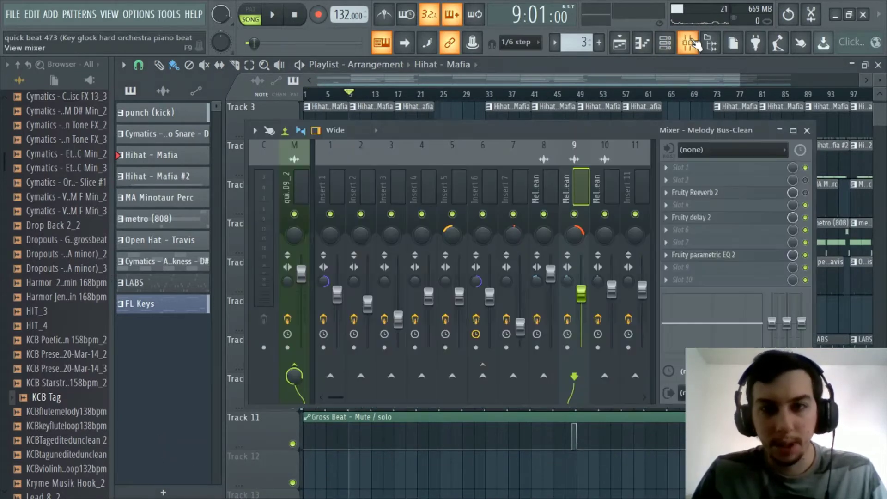
- Solo mixer track 3 and play the hi-hats on their own from bar 9
left_click(687, 42)
right_click(393, 215)
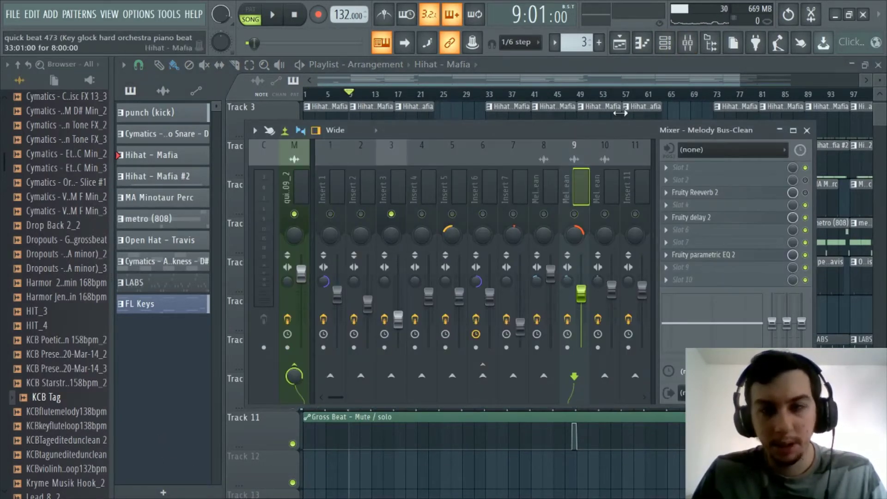
key("space")
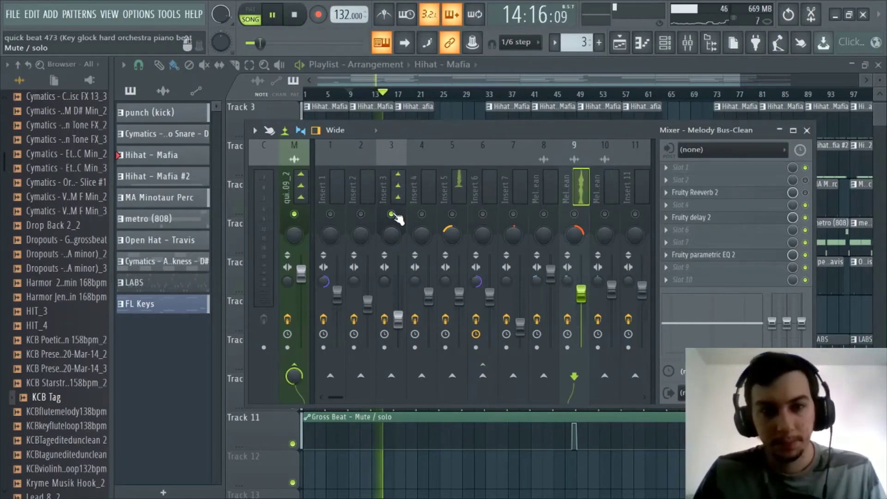
key("space")
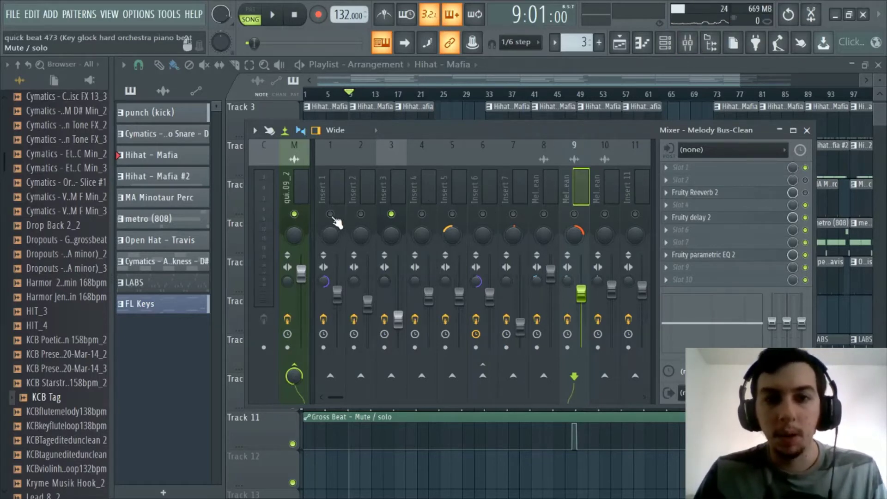
- Unmute mixer track 1 and review the Fruity parametric EQ 2 curve on Insert 1
left_click(331, 177)
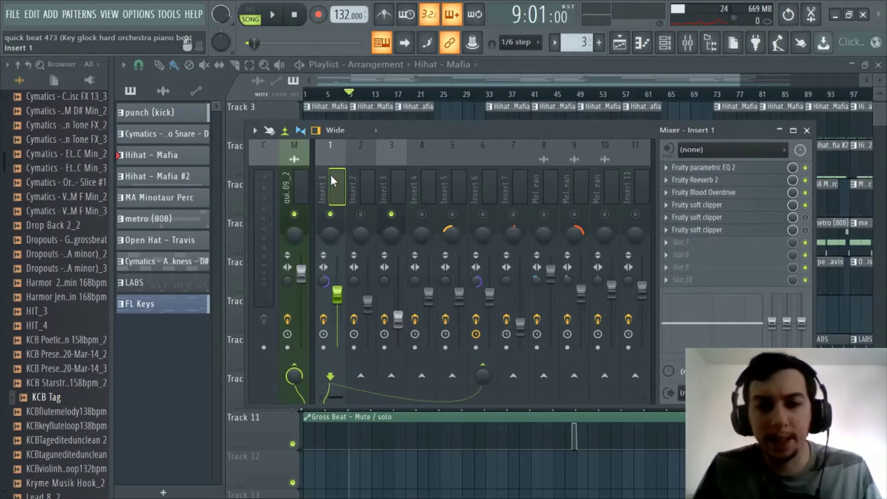
left_click(348, 180)
left_click(336, 183)
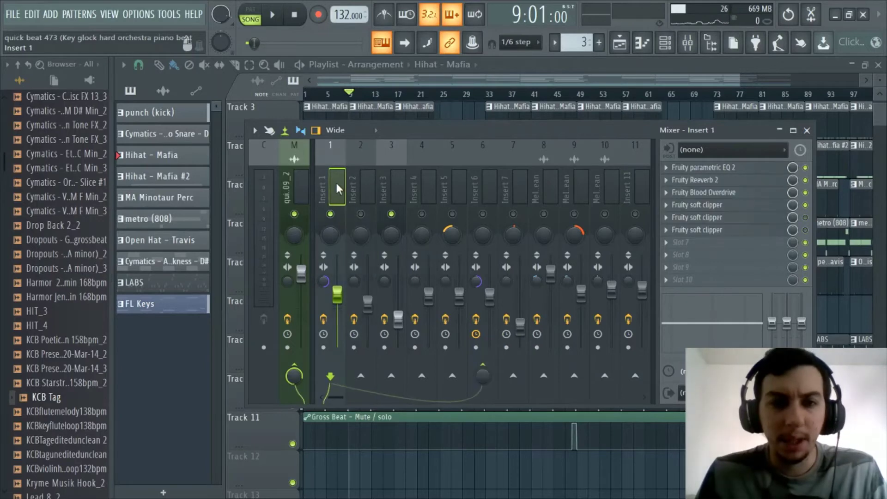
left_click(734, 169)
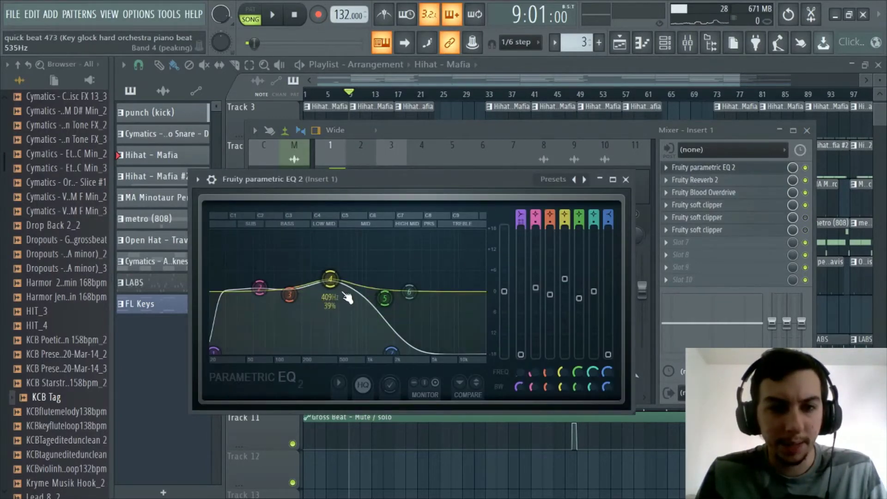
left_click(735, 168)
- Unmute mixer tracks 2, 4, 5, 6 and 7 alongside tracks 1 and 3, finishing with Insert 7 selected
left_click(369, 187)
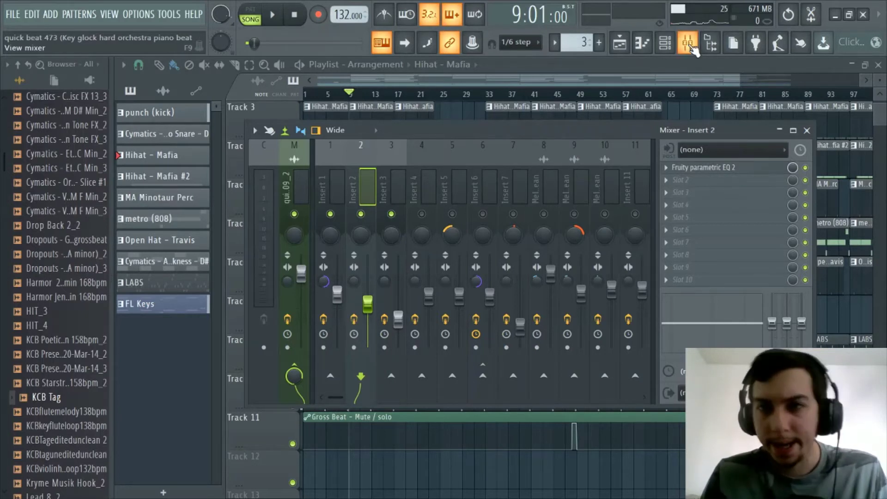
left_click(453, 215)
left_click(422, 215)
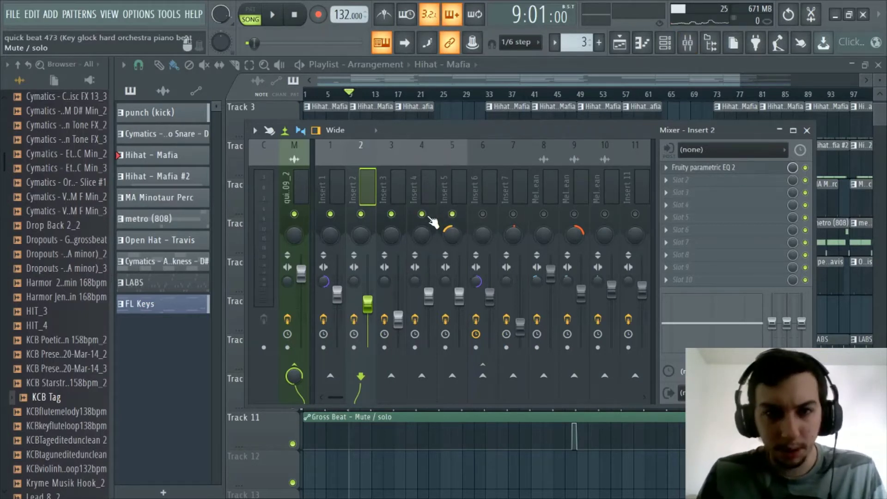
left_click(483, 214)
left_click(513, 215)
left_click(523, 188)
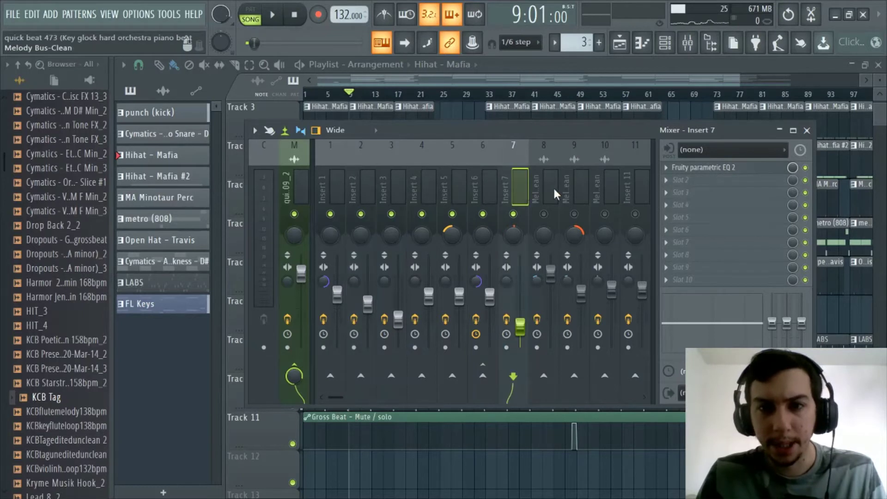
left_click(553, 187)
left_click(514, 199)
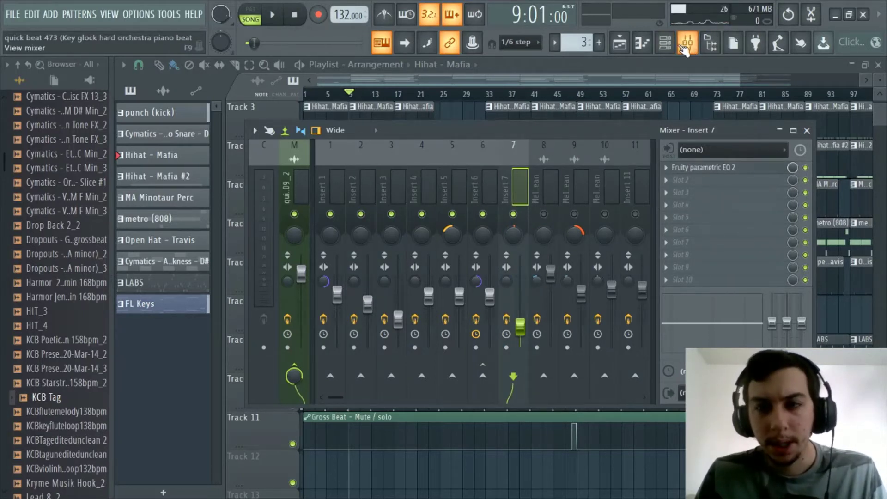
- Select the punch (kick) pattern, show its channel in the piano roll and open the mixer over it
left_click(651, 43)
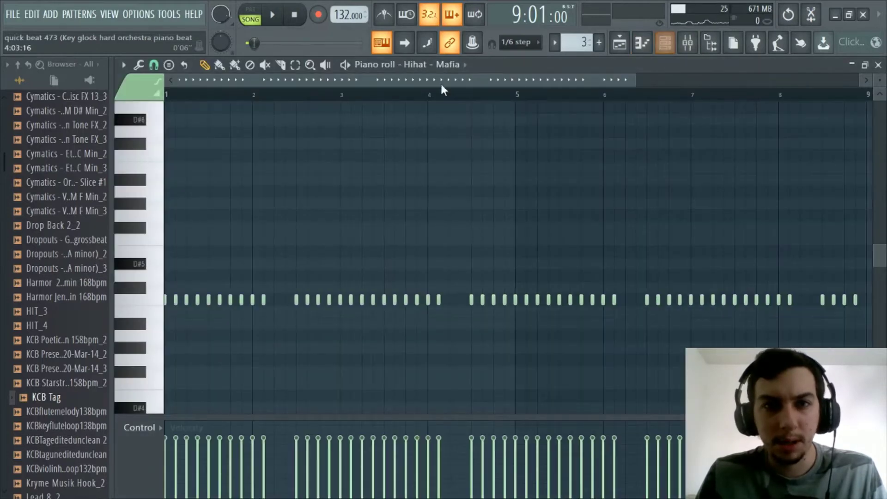
left_click(431, 63)
left_click(648, 43)
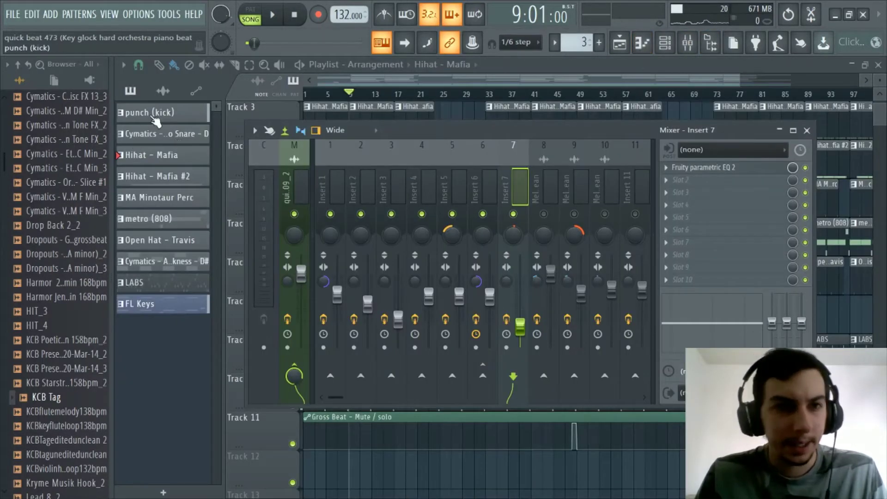
left_click(155, 117)
left_click(649, 48)
left_click(421, 64)
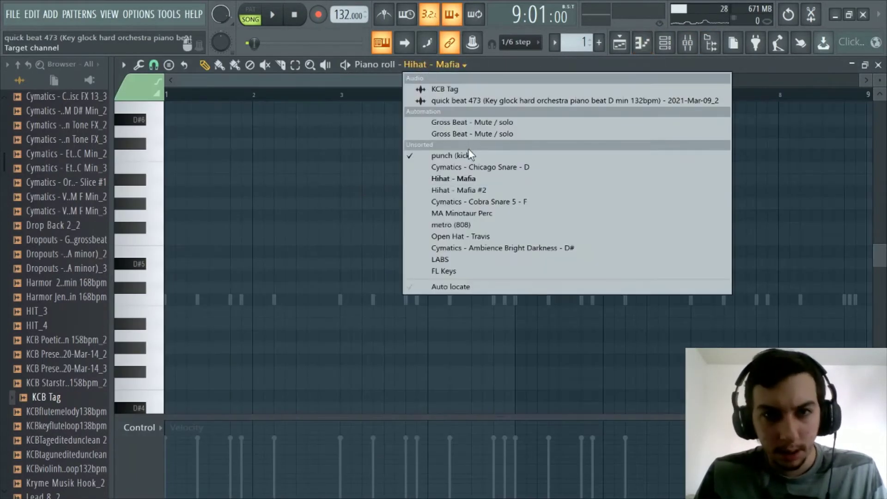
left_click(464, 153)
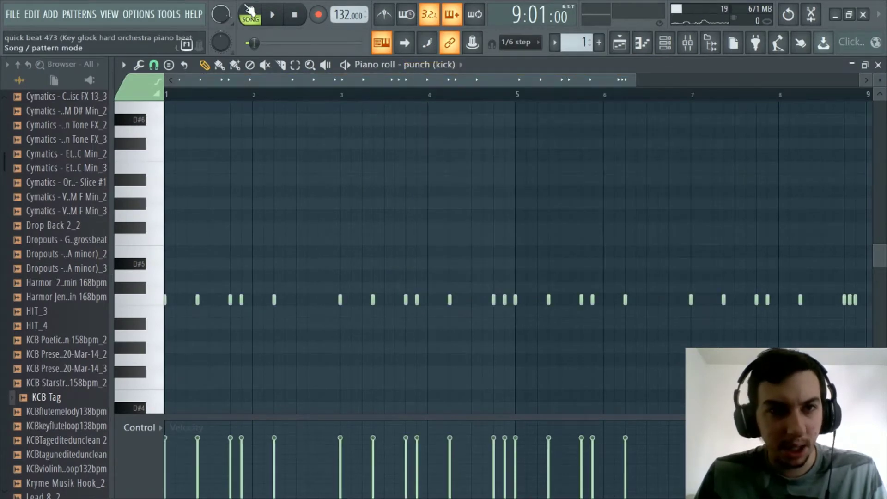
key("F9")
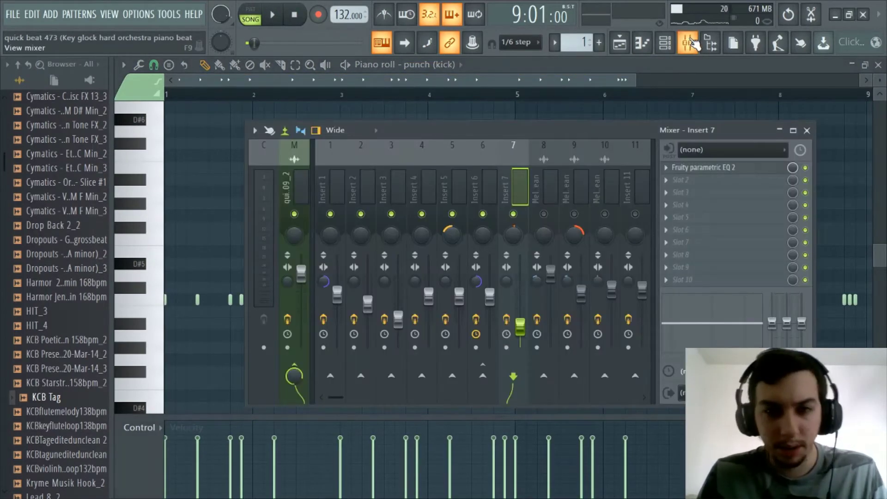
- Check Insert 6's effects in the mixer, and show the metro (808) pattern's notes in the piano roll
left_click(329, 185)
left_click(489, 185)
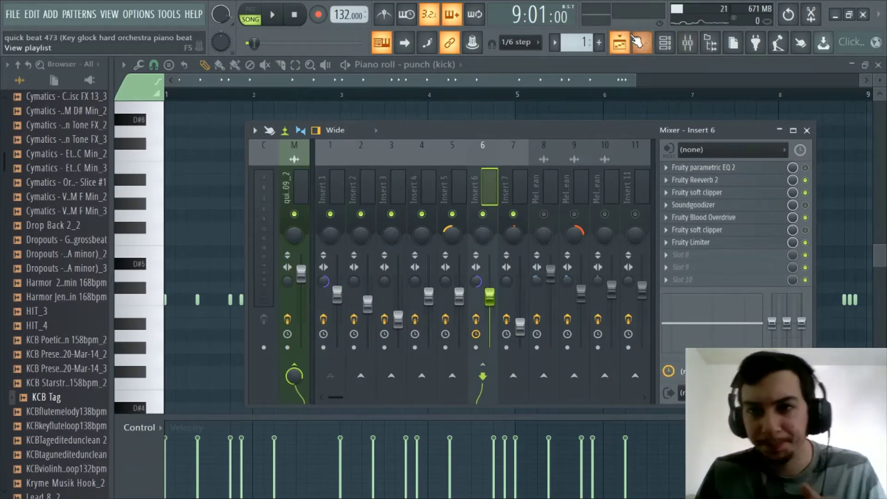
left_click(620, 43)
left_click(159, 226)
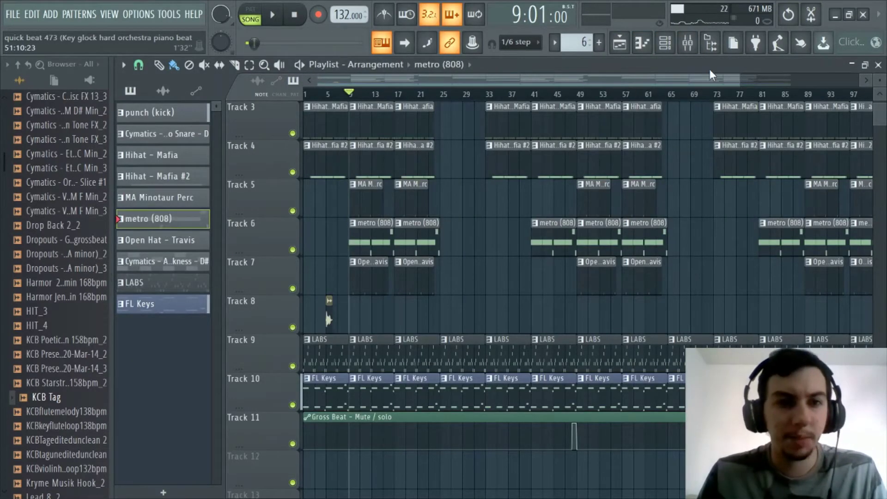
left_click(642, 42)
left_click(458, 64)
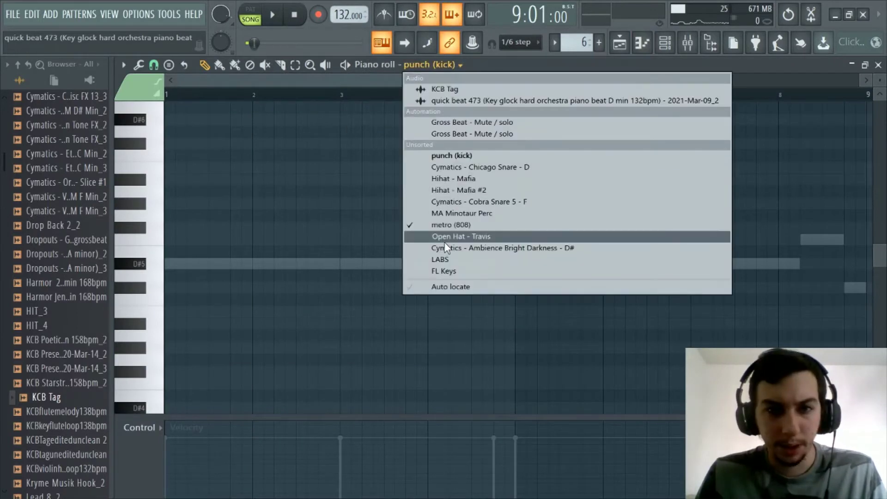
left_click(445, 226)
scroll(446, 226, "down", 5)
scroll(462, 225, "up", 5)
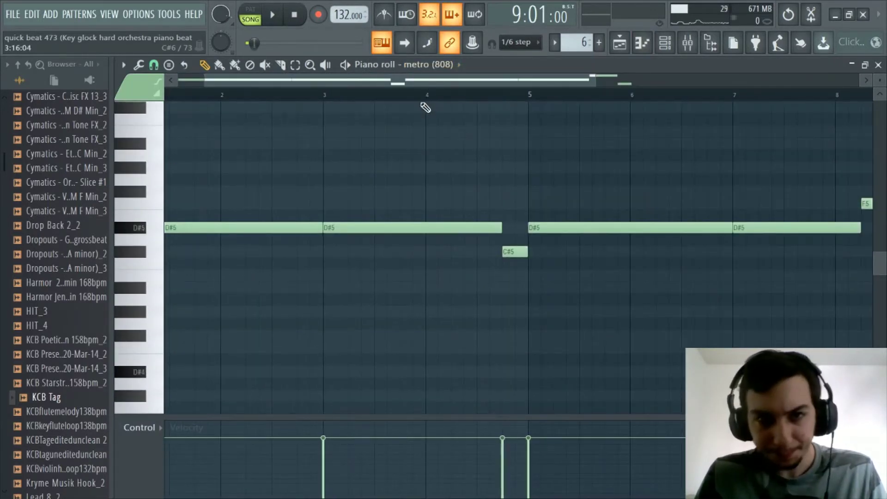
scroll(419, 100, "down", 3)
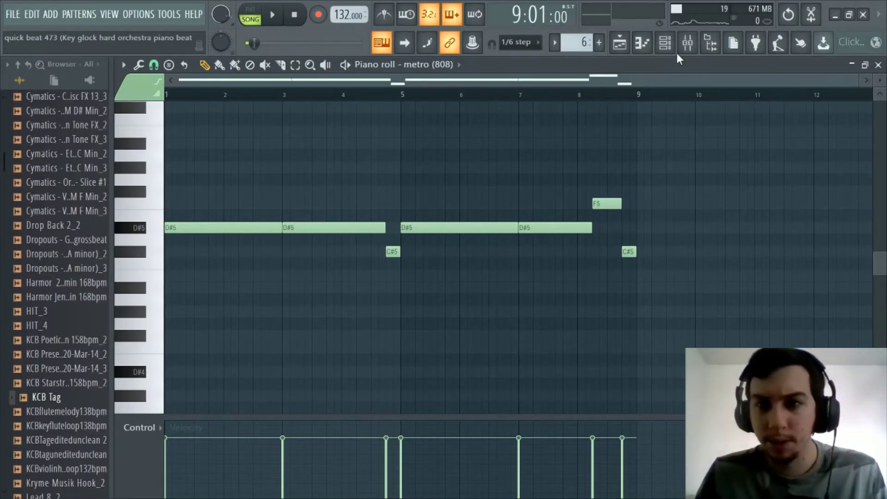
- Select the Open Hat - Travis pattern and show its channel's notes in the piano roll
left_click(619, 42)
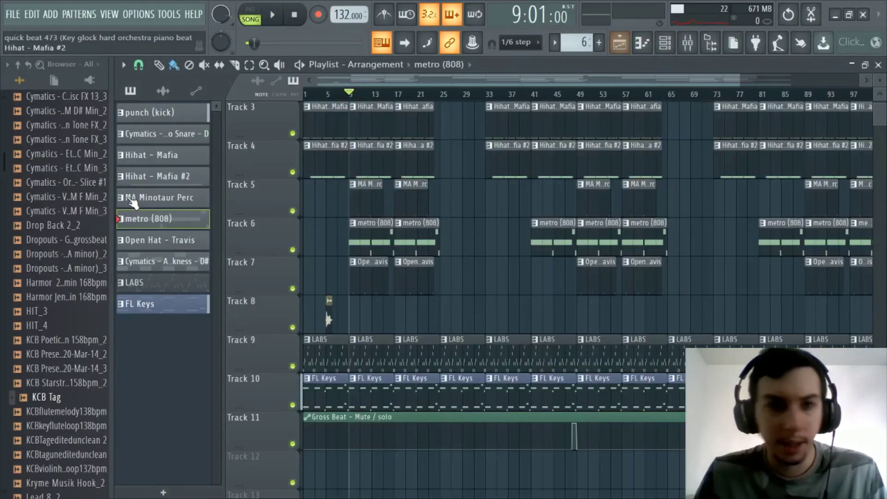
left_click(140, 241)
left_click(649, 45)
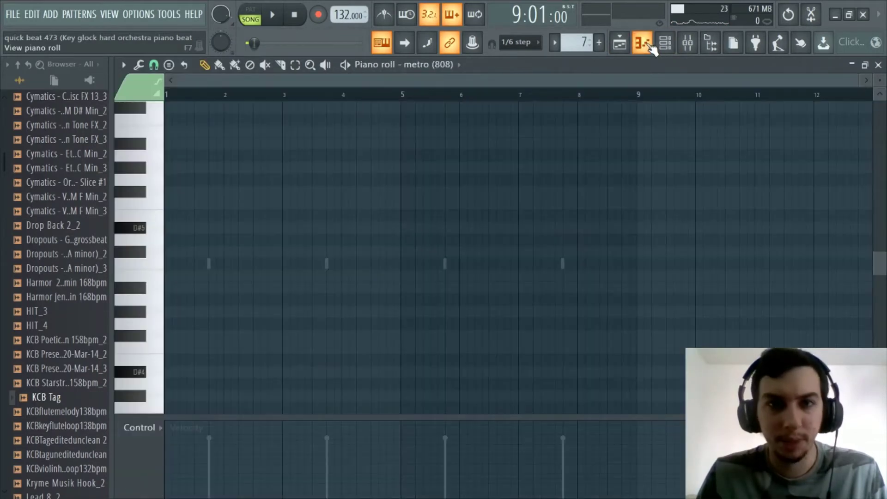
left_click(431, 63)
left_click(469, 236)
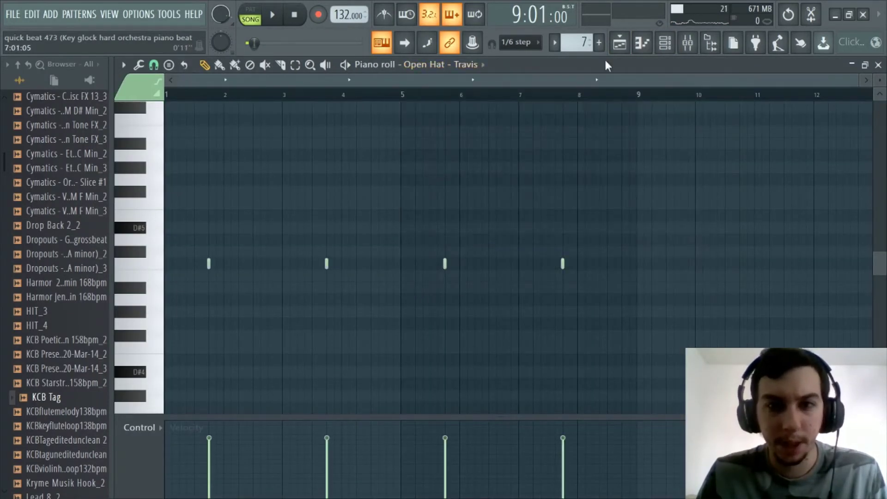
- Select the MA Minotaur Perc pattern and show its channel's notes in the piano roll
left_click(615, 47)
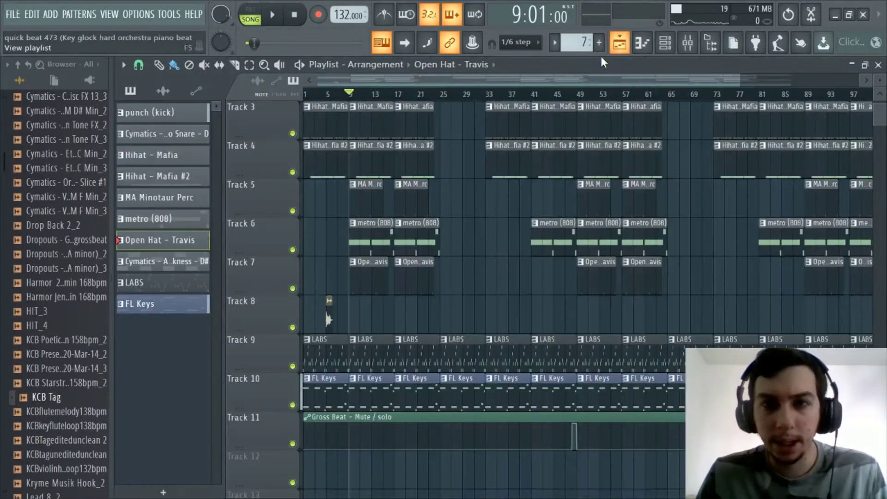
left_click(183, 205)
left_click(638, 43)
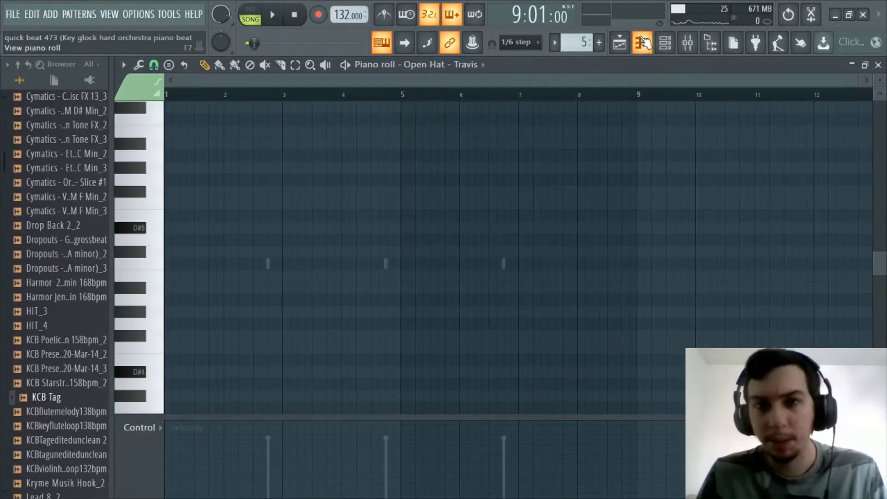
left_click(638, 43)
left_click(637, 43)
left_click(453, 66)
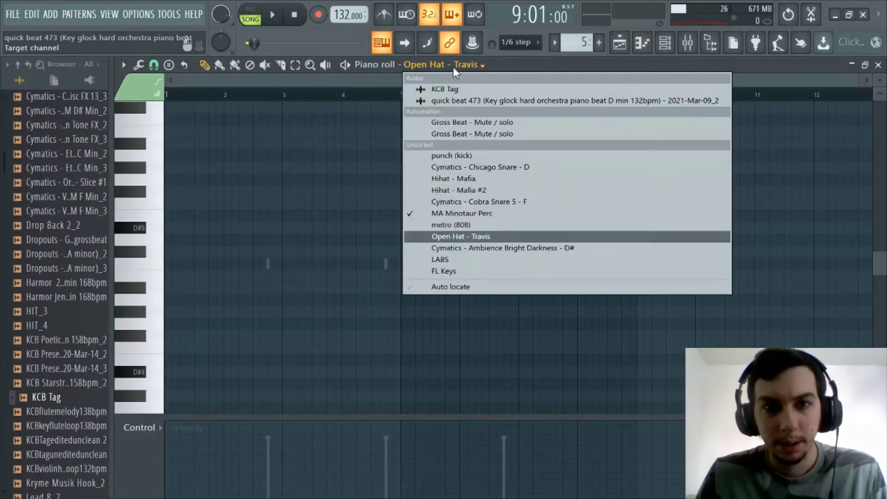
left_click(503, 213)
scroll(306, 90, "up", 2)
left_click_drag(305, 83, 283, 84)
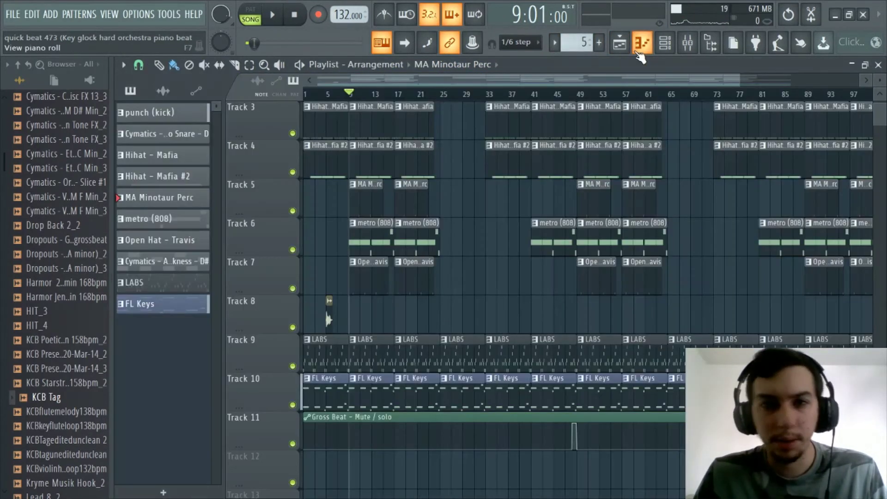
- Open the mixer over the MA Minotaur Perc piano roll and play the full beat from bar 9, stopping playback at the end
left_click(641, 45)
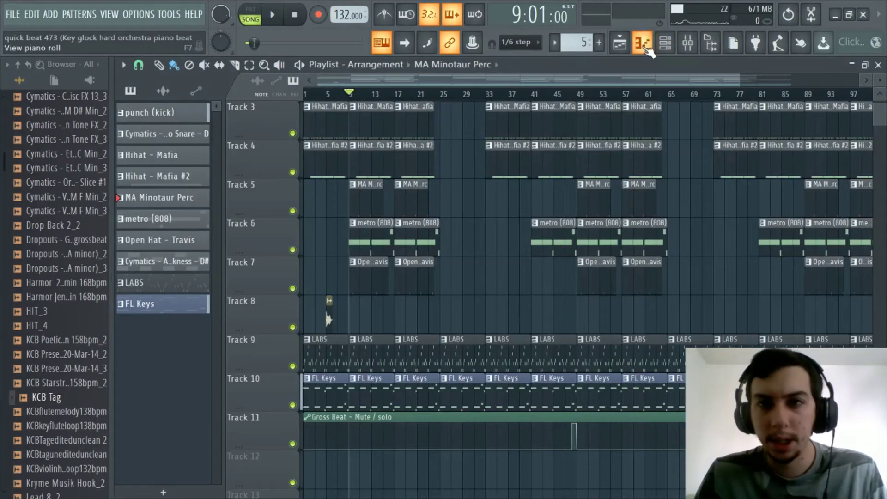
left_click(642, 43)
left_click(688, 44)
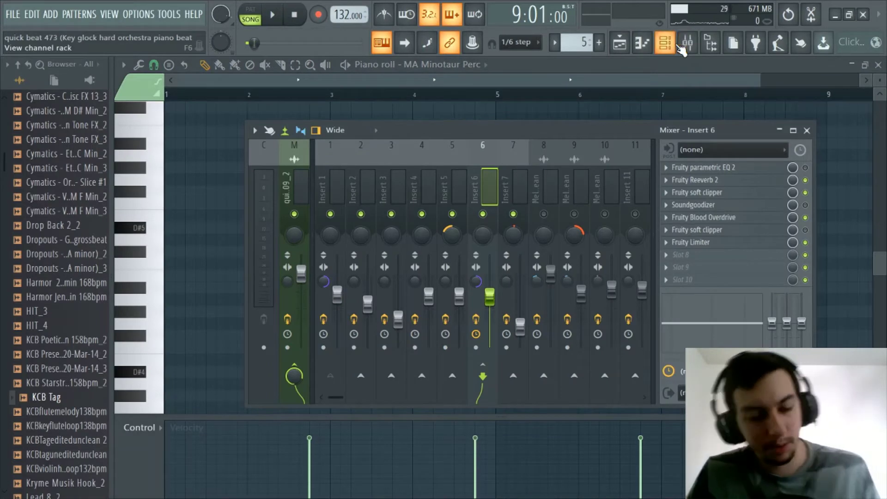
key("space")
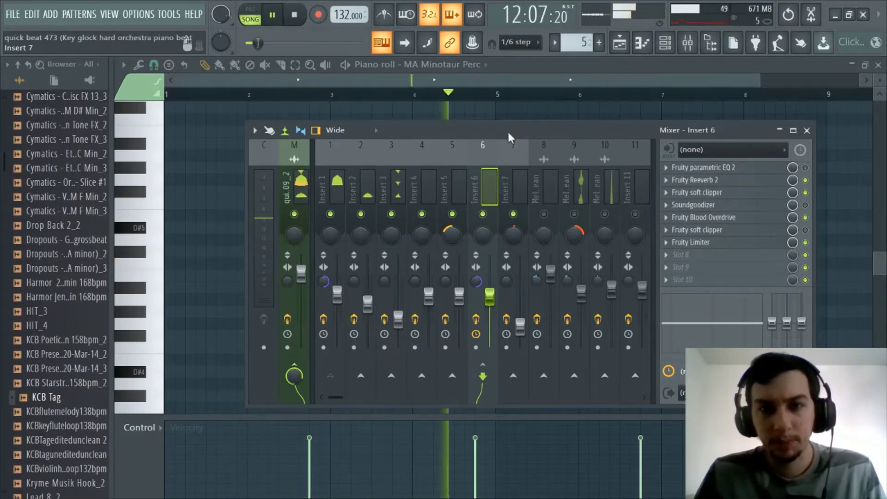
left_click_drag(508, 134, 453, 115)
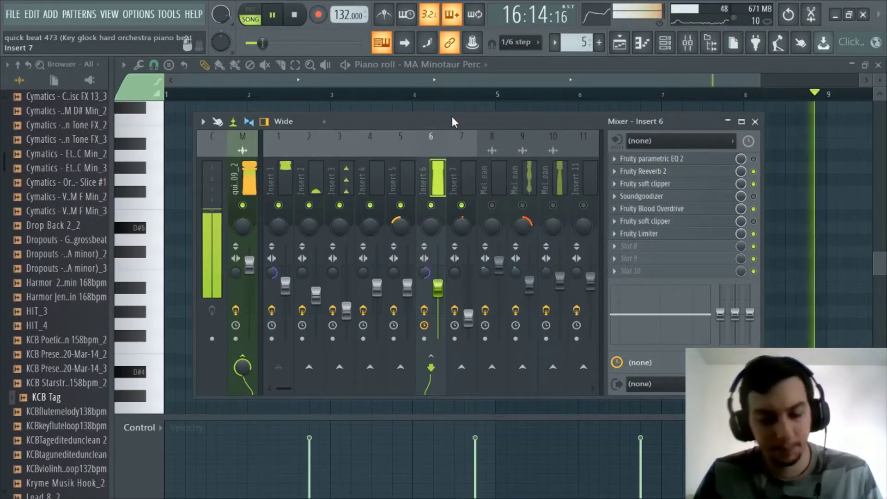
left_click_drag(450, 115, 453, 114)
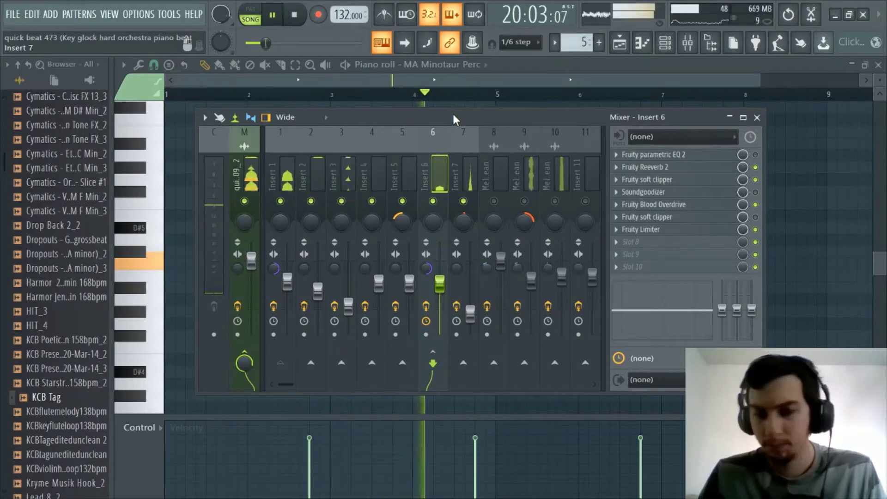
key("space")
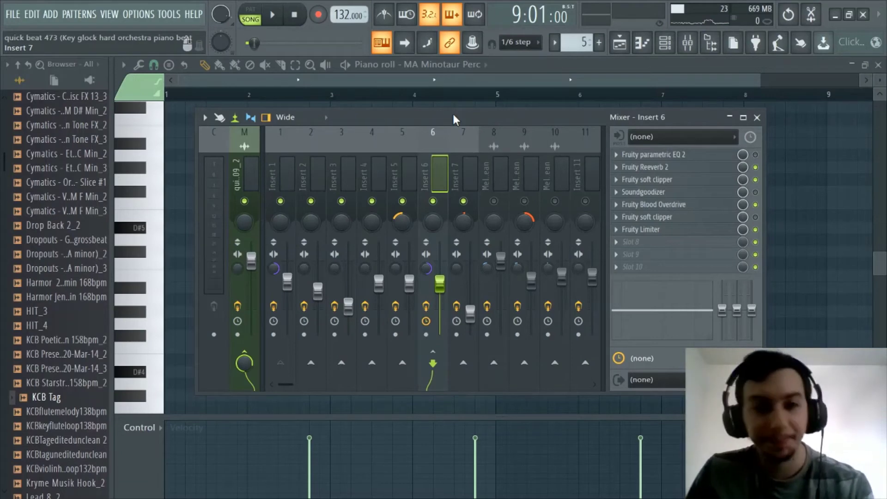
left_click_drag(453, 115, 453, 114)
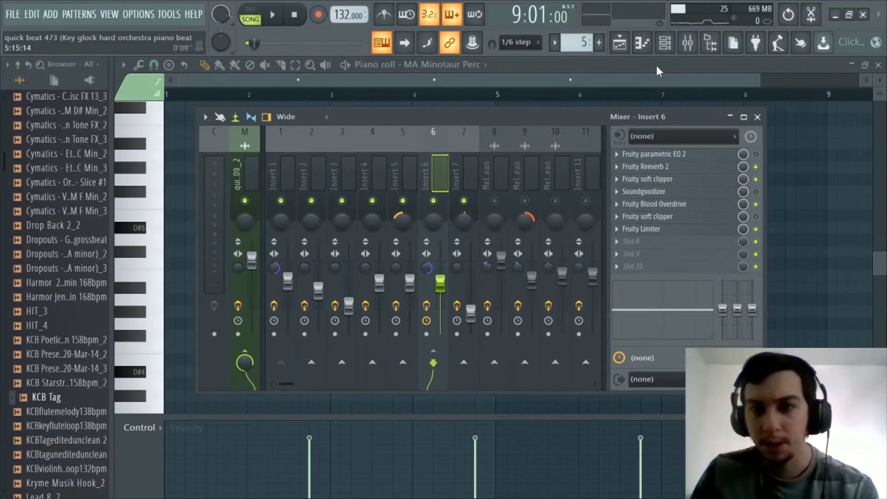
- Close the mixer and examine how the drum and melody clips are arranged in the playlist from bar 1 to about bar 70
left_click(689, 44)
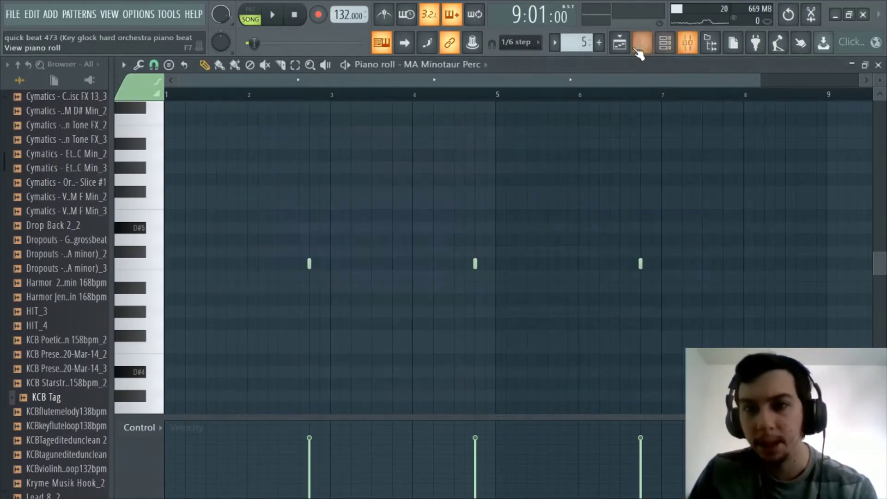
left_click(620, 42)
scroll(345, 82, "up", 5)
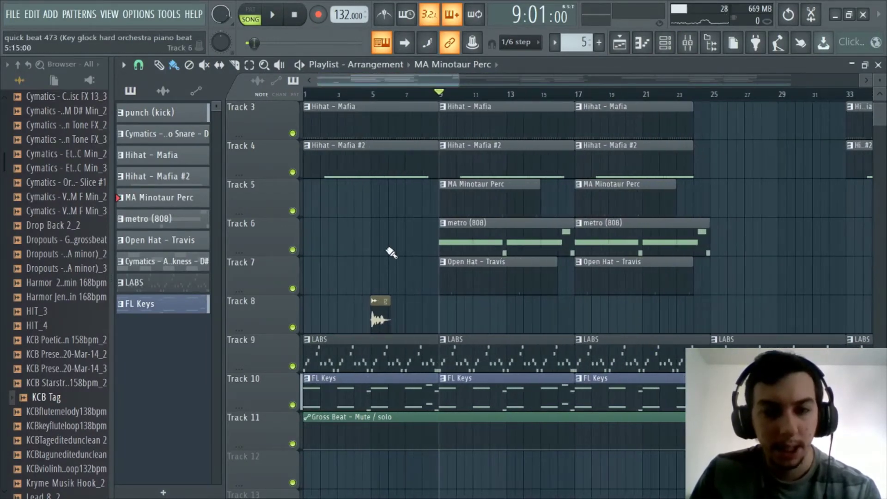
scroll(390, 252, "up", 2)
scroll(369, 254, "down", 2)
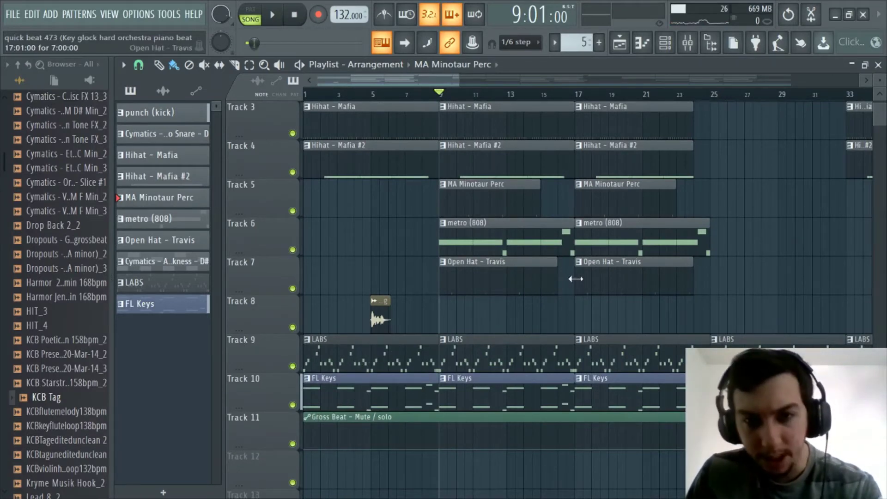
scroll(462, 323, "up", 2)
scroll(506, 98, "down", 2)
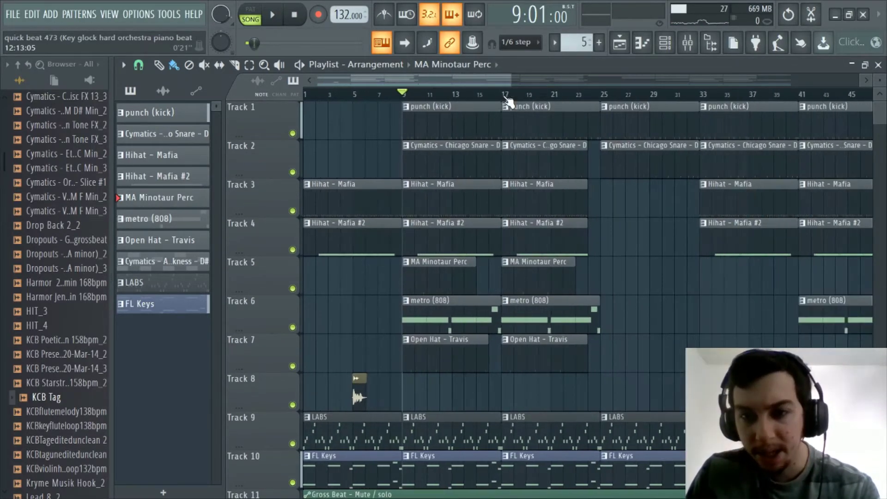
left_click_drag(497, 85, 549, 85)
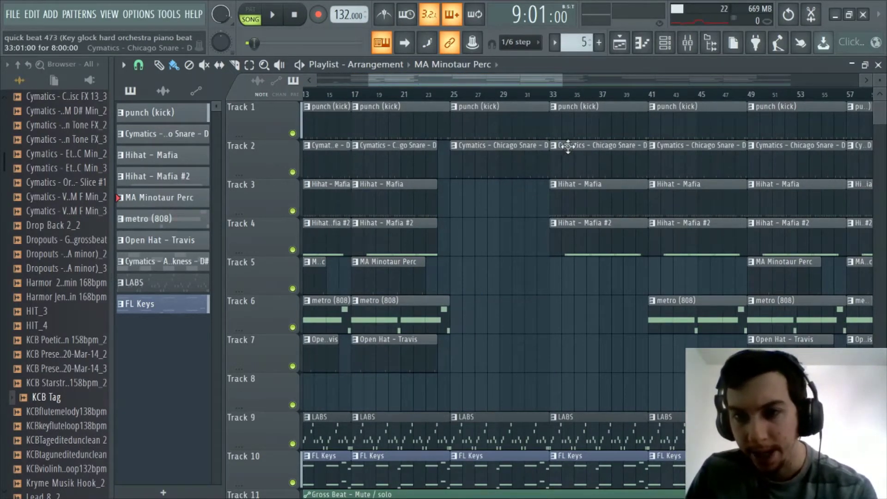
left_click_drag(533, 80, 590, 89)
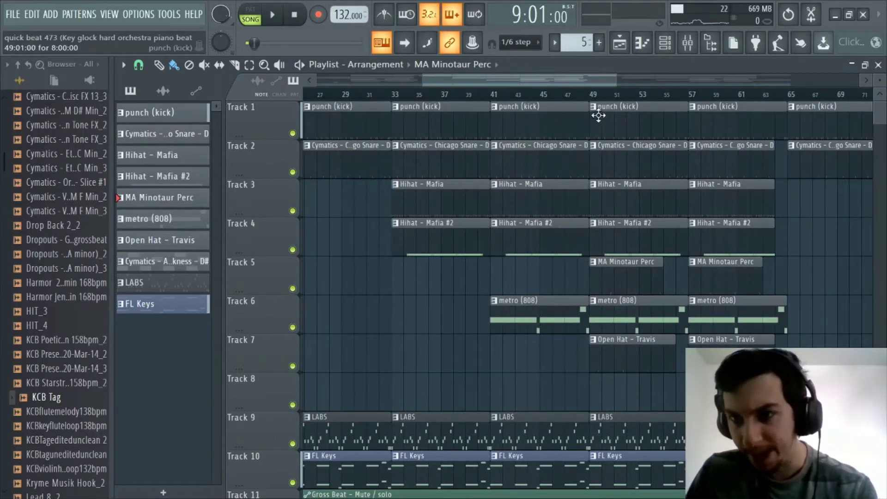
- Review the Gross Beat automation on track 11 before bar 49 and the automation options of Gross Beat's mute switch on the master track
scroll(604, 223, "down", 3)
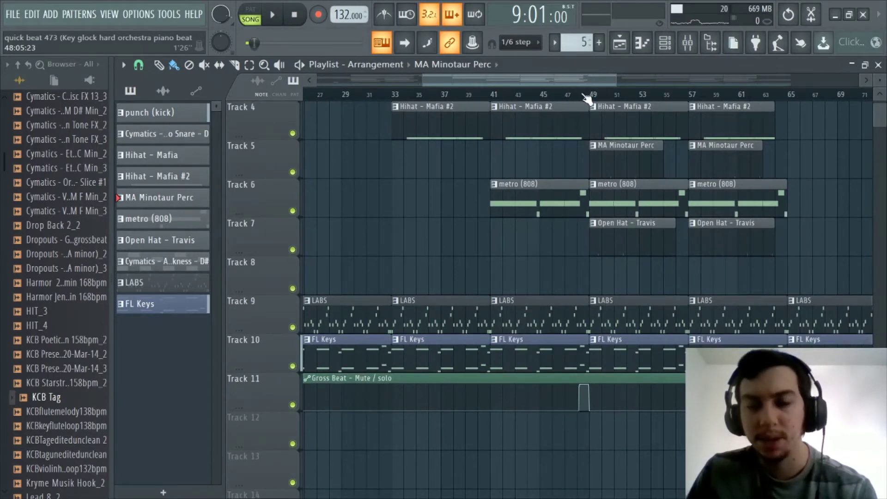
scroll(587, 98, "up", 4)
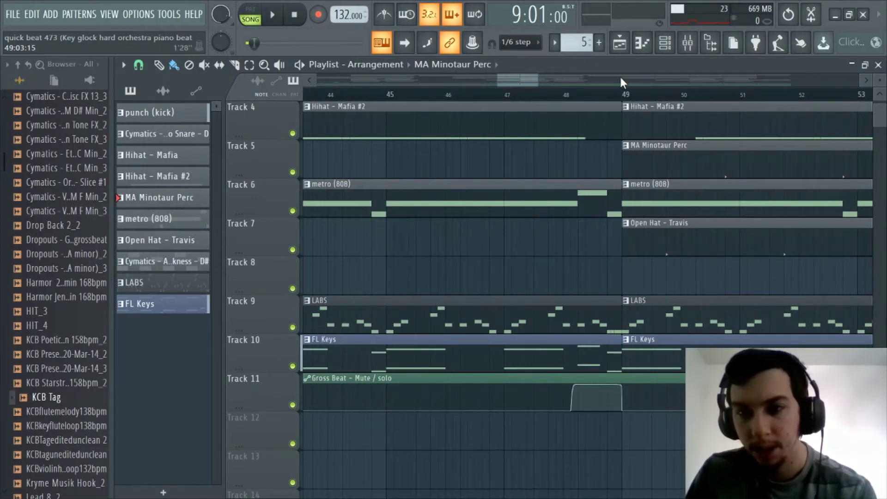
left_click(687, 42)
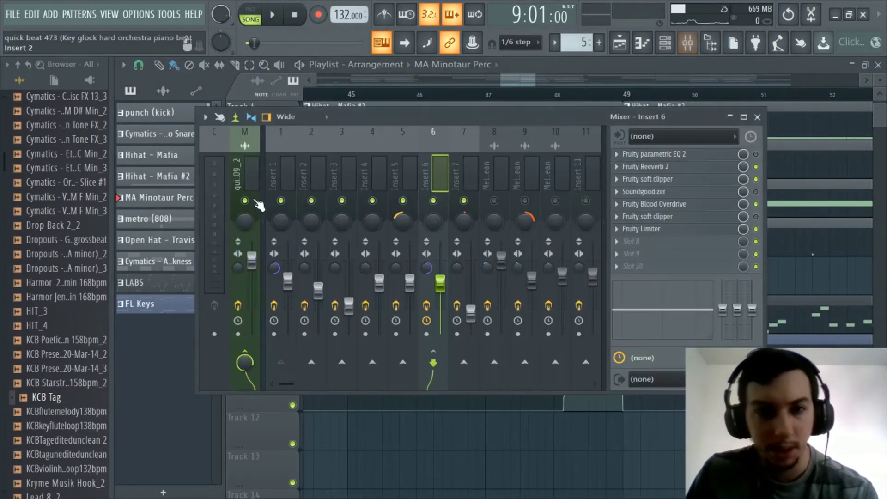
left_click(240, 174)
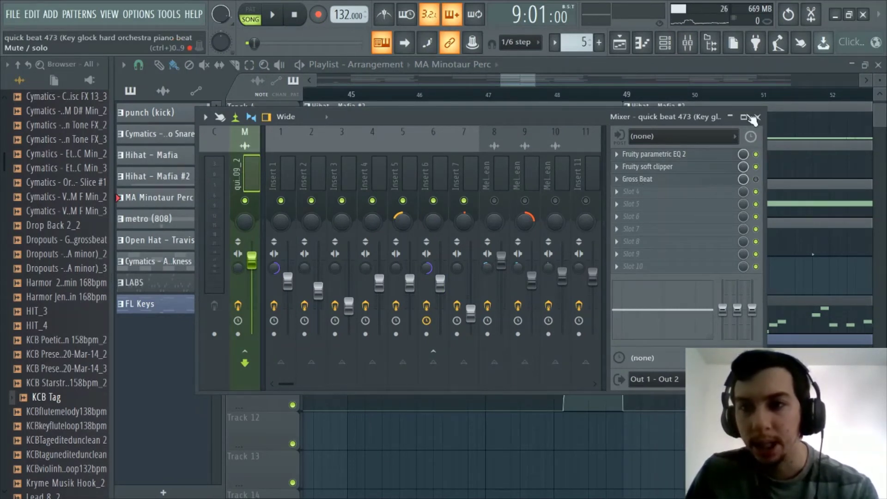
right_click(757, 179)
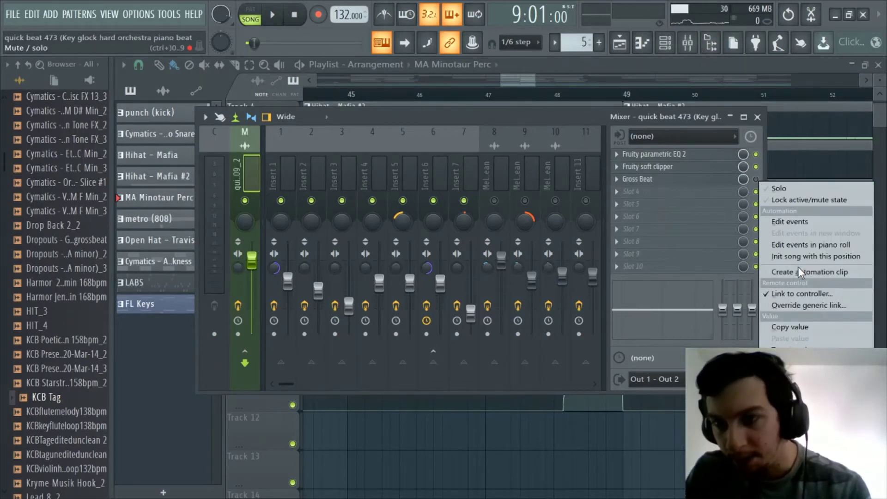
left_click(585, 114)
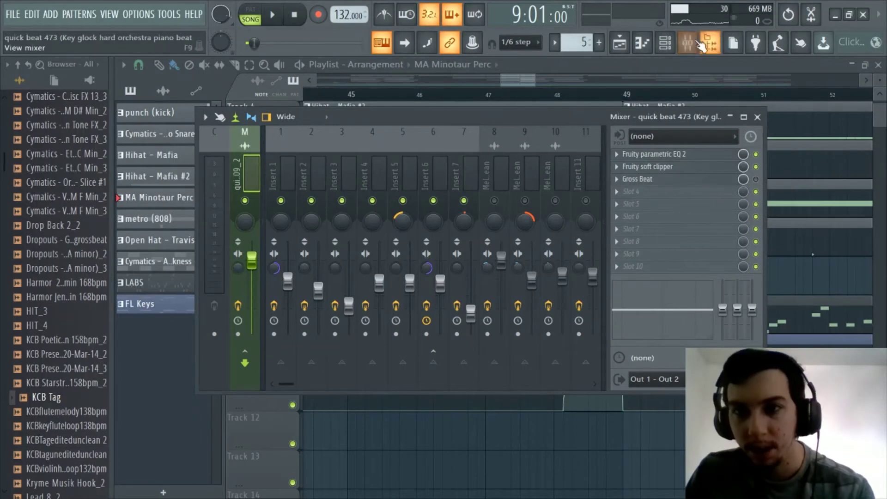
left_click(688, 42)
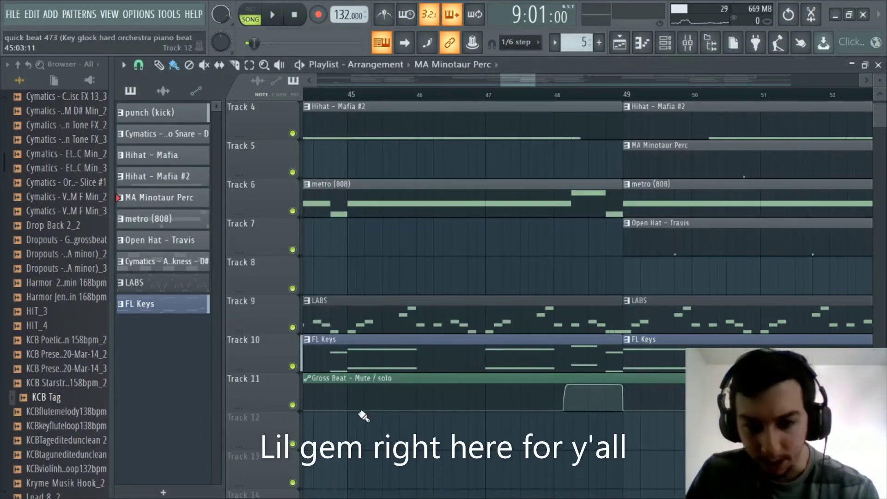
- Play the beat from bar 46 through the Gross Beat automation before bar 49, checking Gross Beat's mute switch in the mixer beforehand
scroll(613, 101, "up", 4)
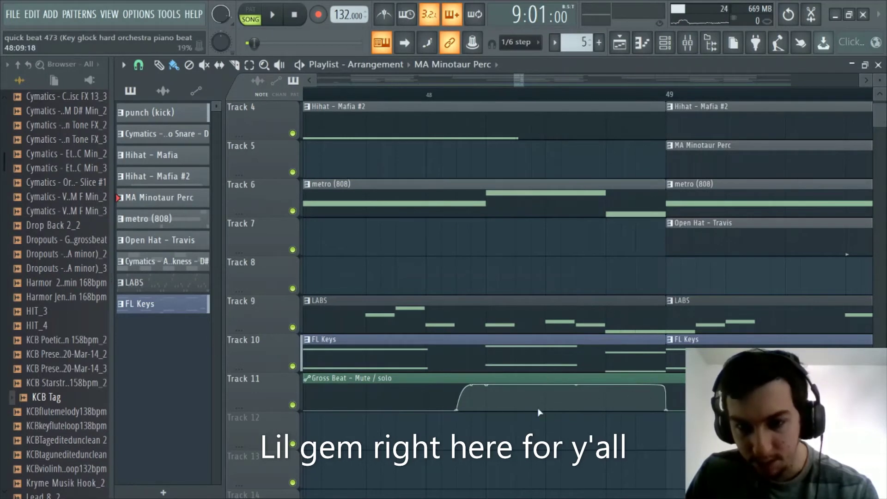
left_click(366, 93)
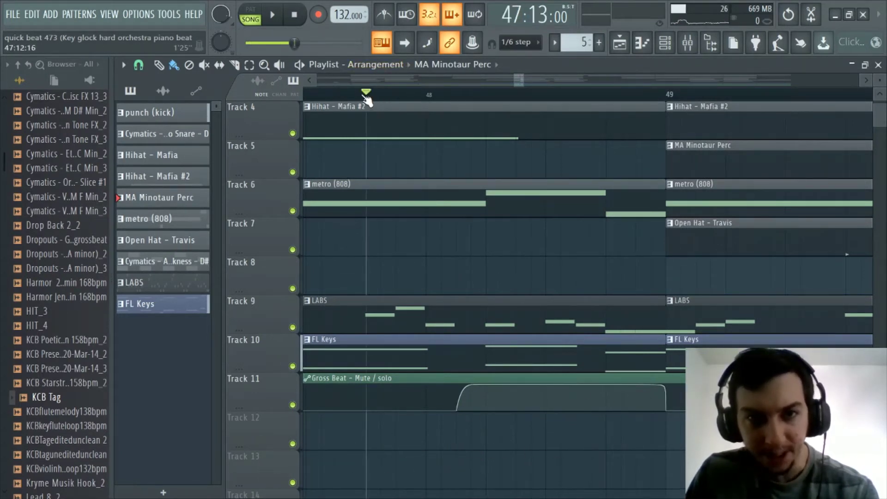
scroll(368, 98, "down", 4)
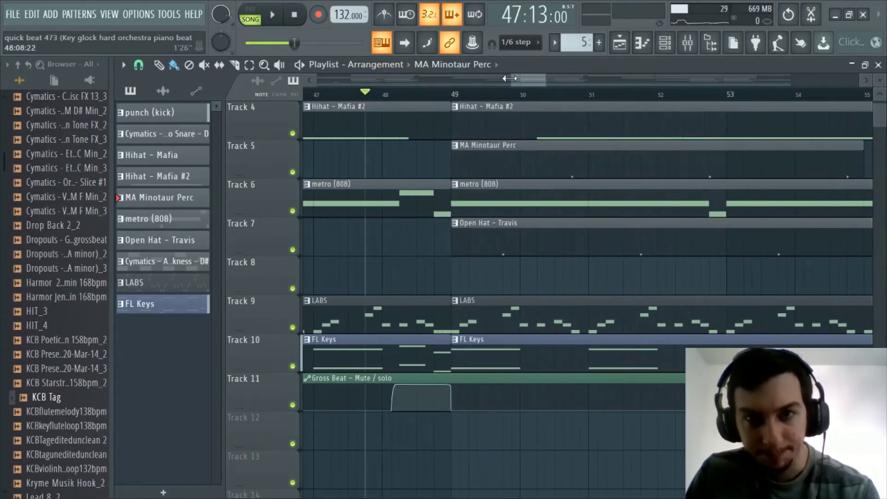
scroll(505, 79, "left", 3)
left_click(368, 93)
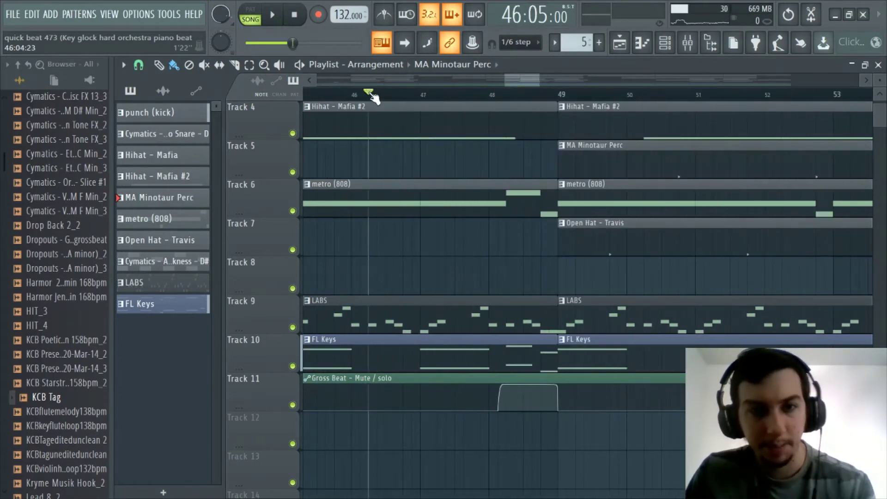
left_click(688, 43)
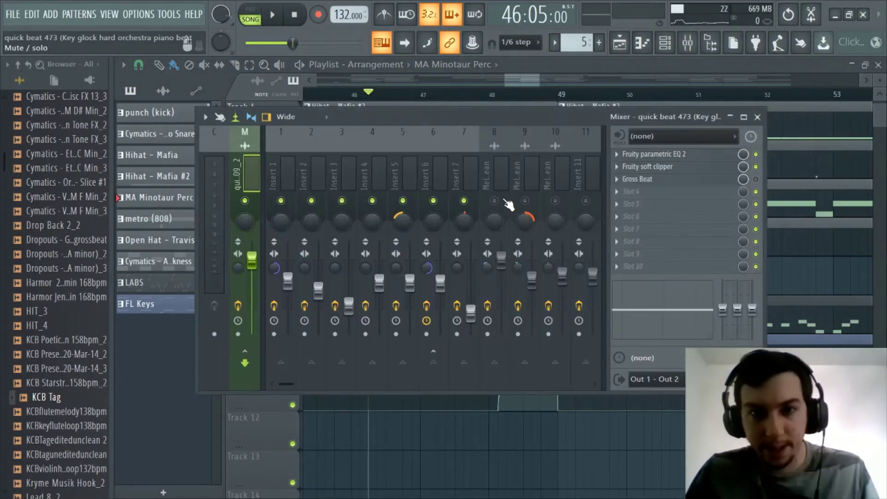
key("F9")
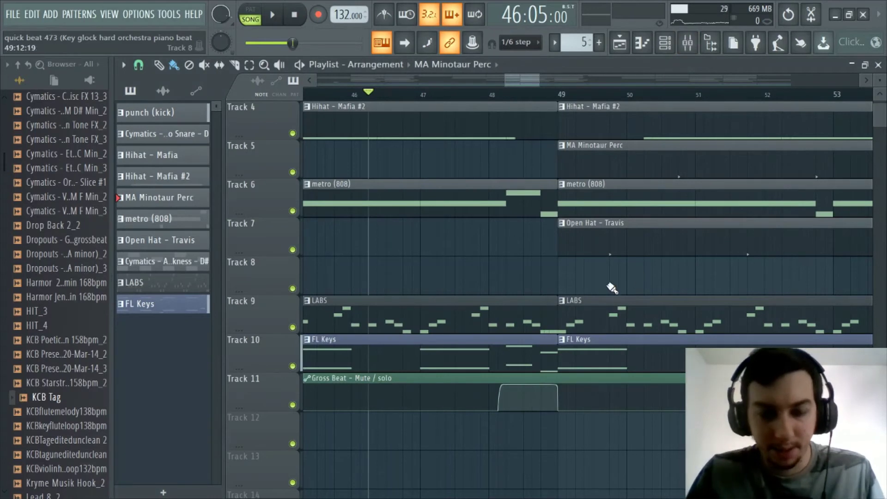
key("space")
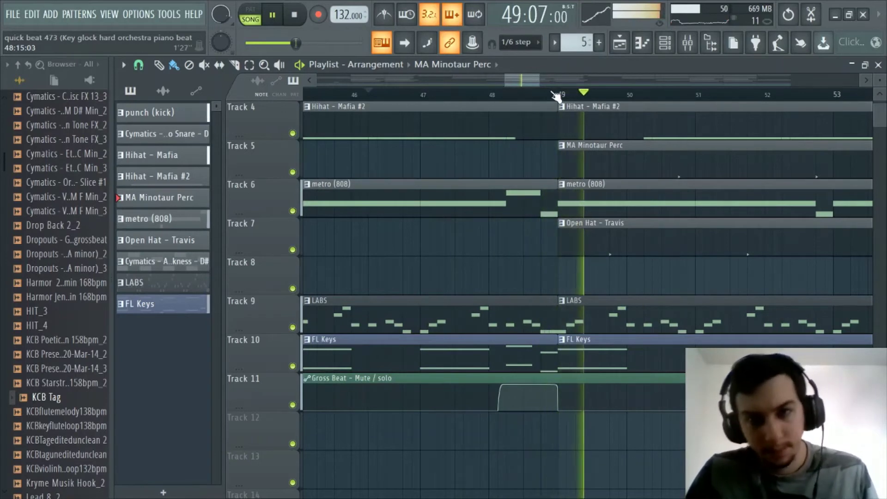
scroll(556, 96, "down", 3)
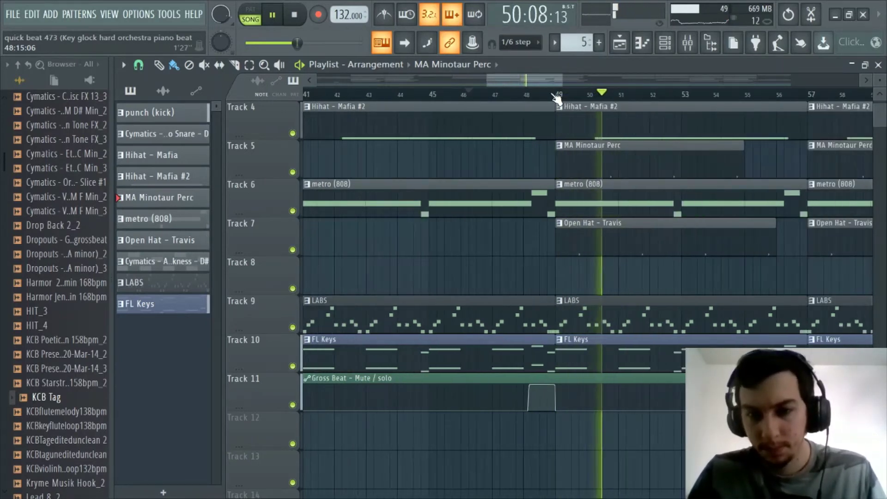
key("space")
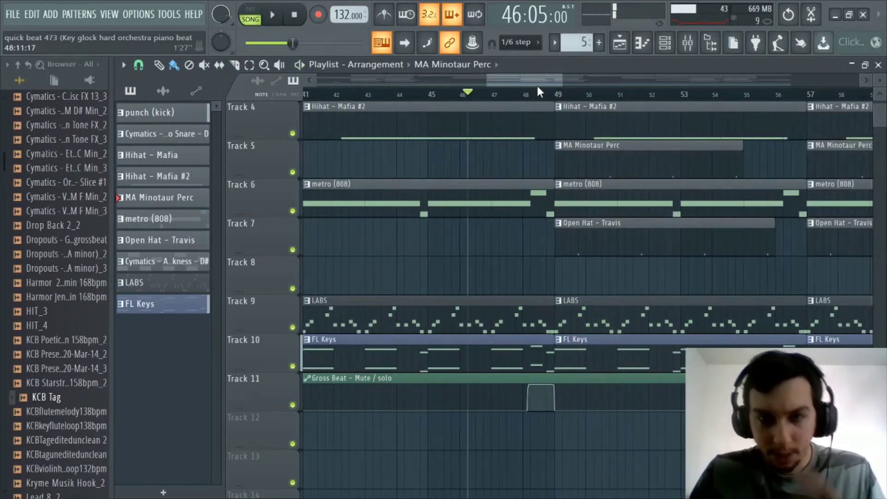
- Examine the Gross Beat mute automation on track 11 before bar 49 and compare it with the section before bar 89
scroll(537, 88, "up", 2)
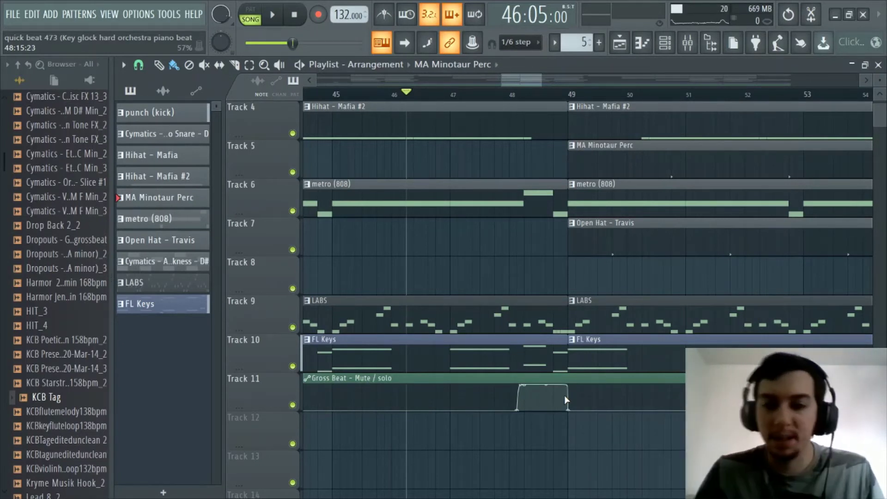
scroll(572, 98, "up", 2)
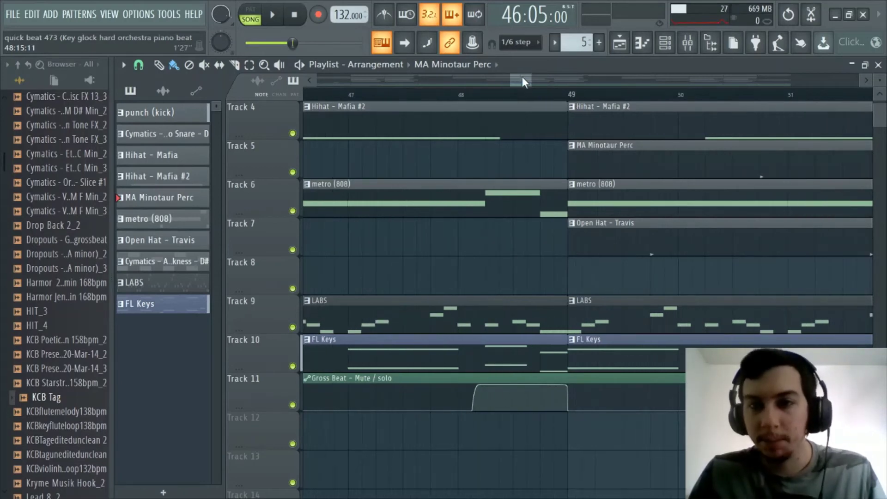
scroll(523, 79, "up", 1)
scroll(538, 96, "down", 8)
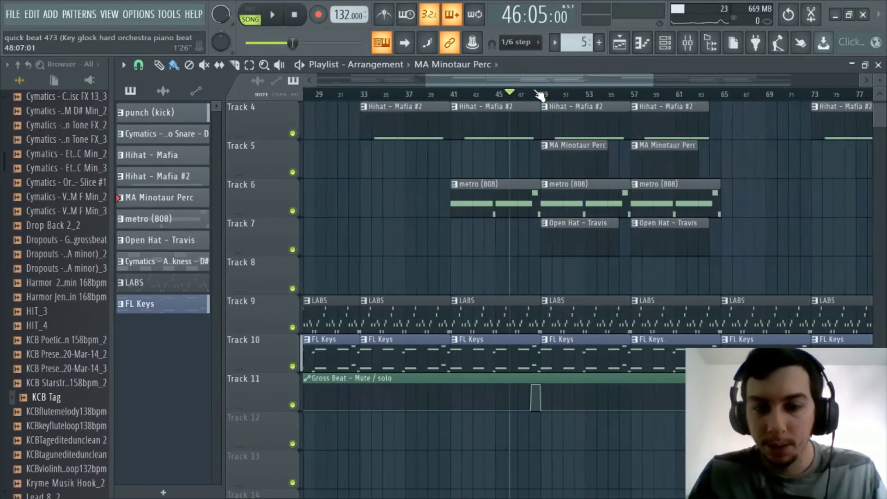
left_click_drag(574, 79, 735, 86)
scroll(718, 90, "up", 6)
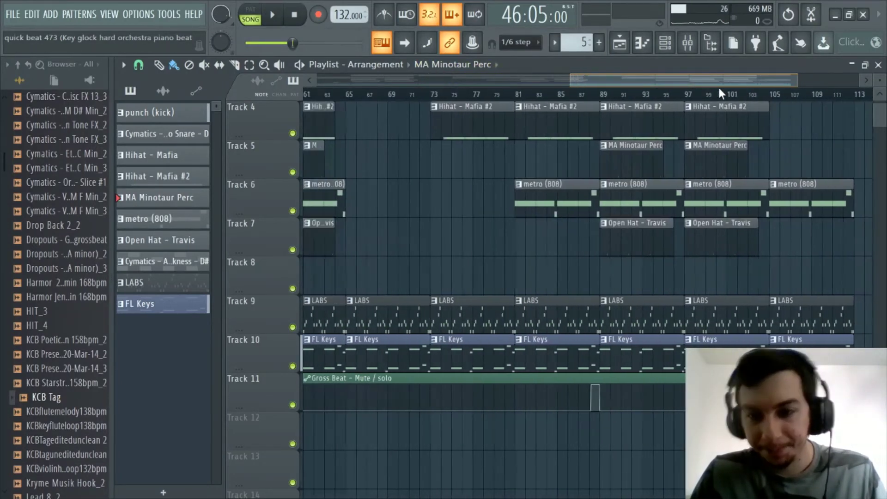
scroll(609, 95, "down", 6)
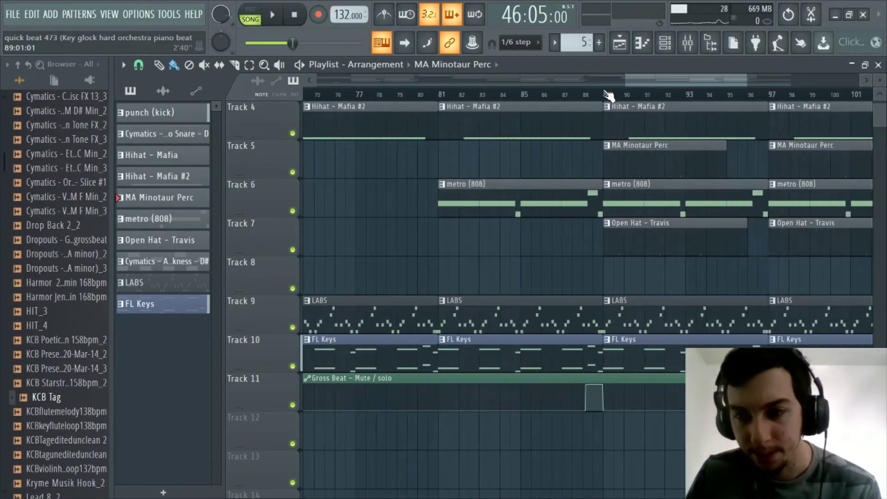
scroll(605, 84, "up", 3)
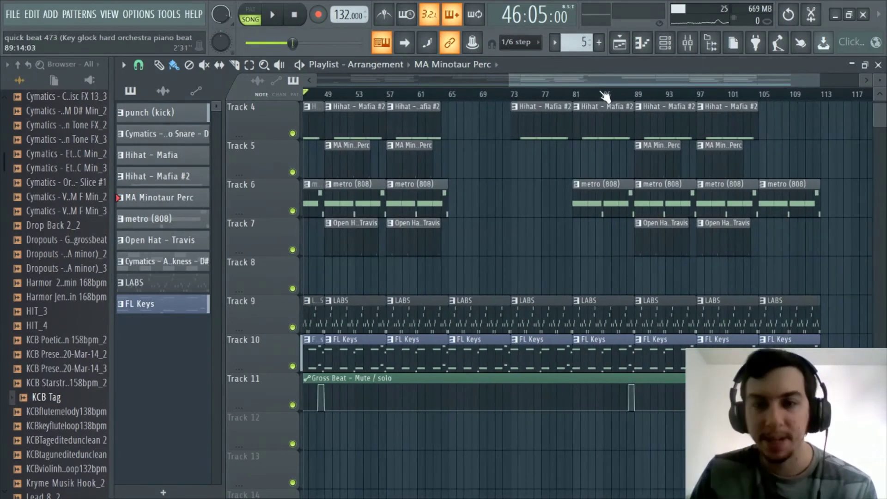
- Review the end of the arrangement, checking which drum, 808 and melody clips play between bars 105 and 113
left_click_drag(604, 82, 423, 85)
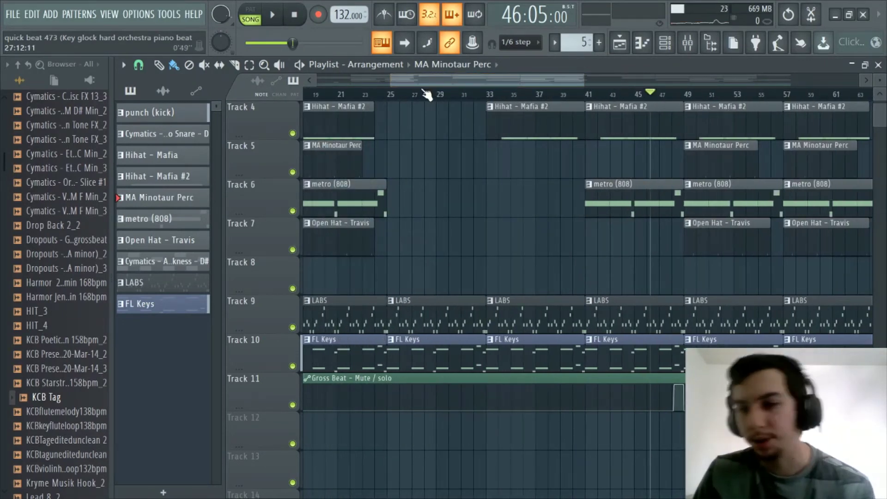
left_click_drag(453, 80, 702, 93)
scroll(729, 208, "up", 3)
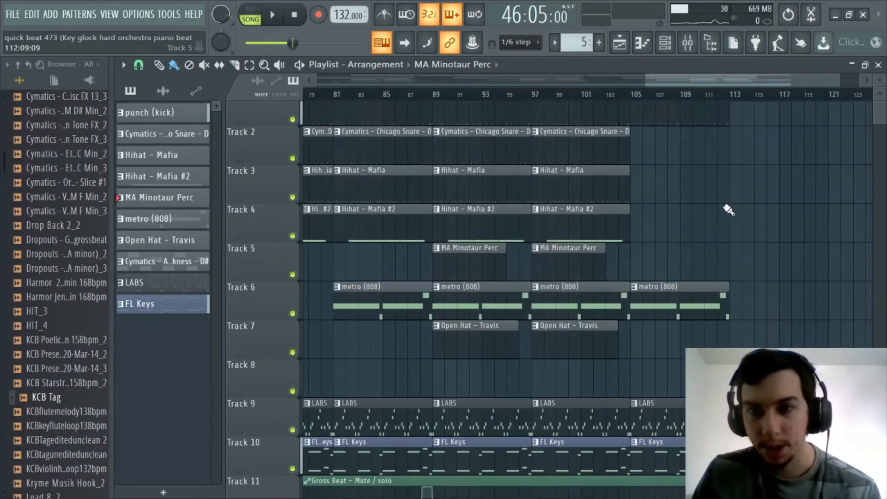
scroll(738, 199, "down", 2)
scroll(735, 212, "down", 2)
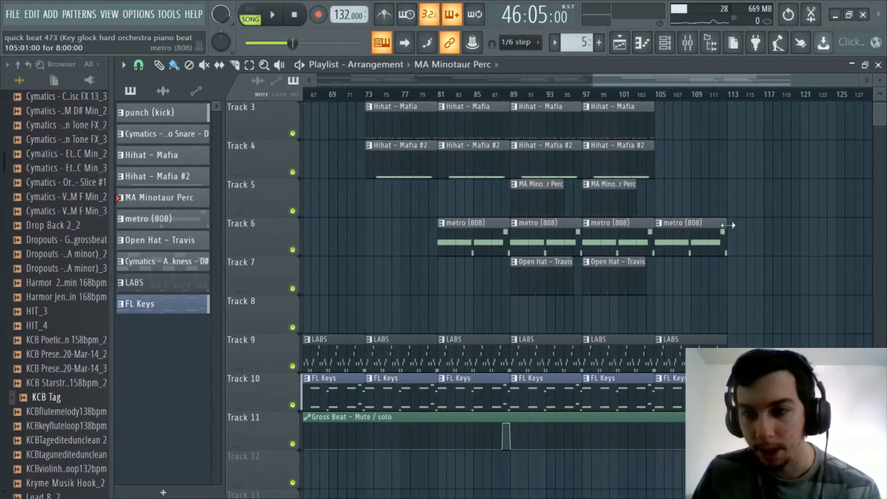
scroll(679, 127, "up", 2)
scroll(668, 244, "down", 5)
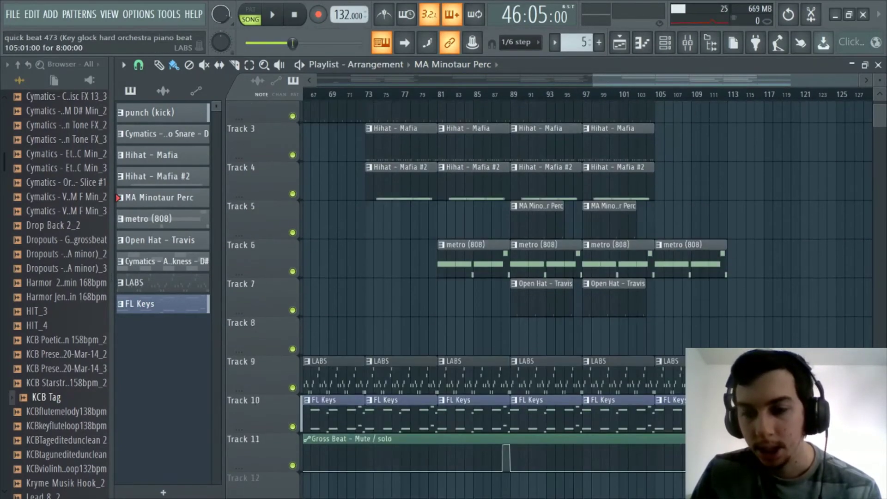
- Examine how the drum and 808 clips drop out and return across the playlist from bar 1 to about bar 80
left_click_drag(661, 75, 338, 83)
scroll(352, 87, "up", 4)
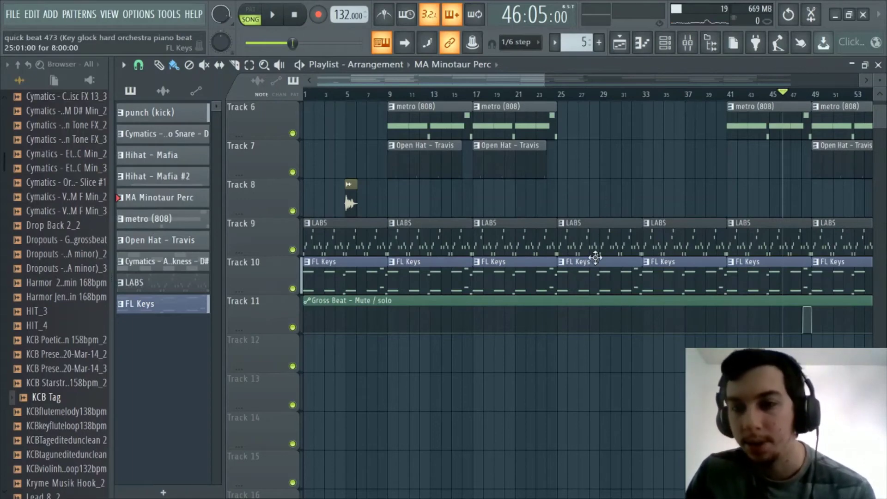
scroll(671, 207, "up", 5)
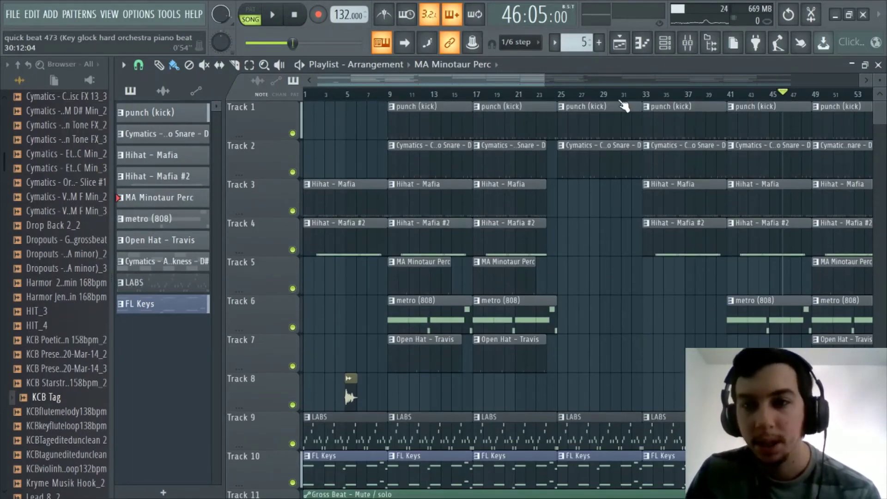
scroll(624, 97, "down", 3)
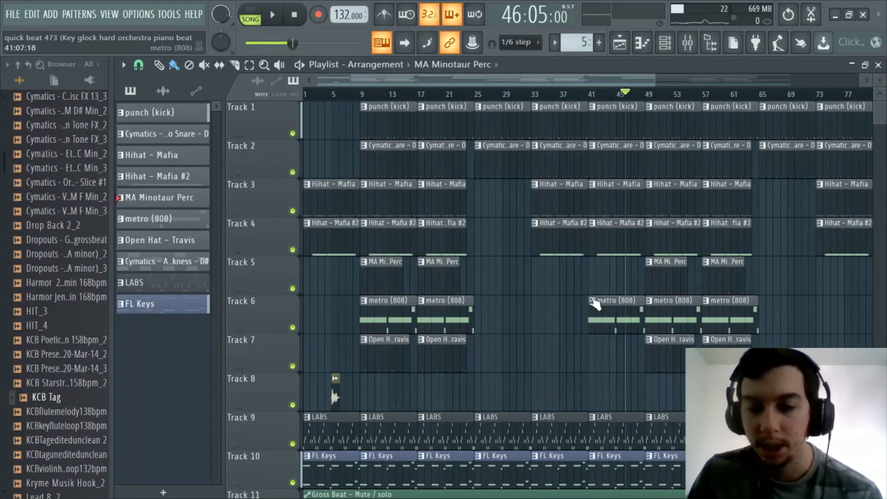
scroll(582, 291, "down", 2)
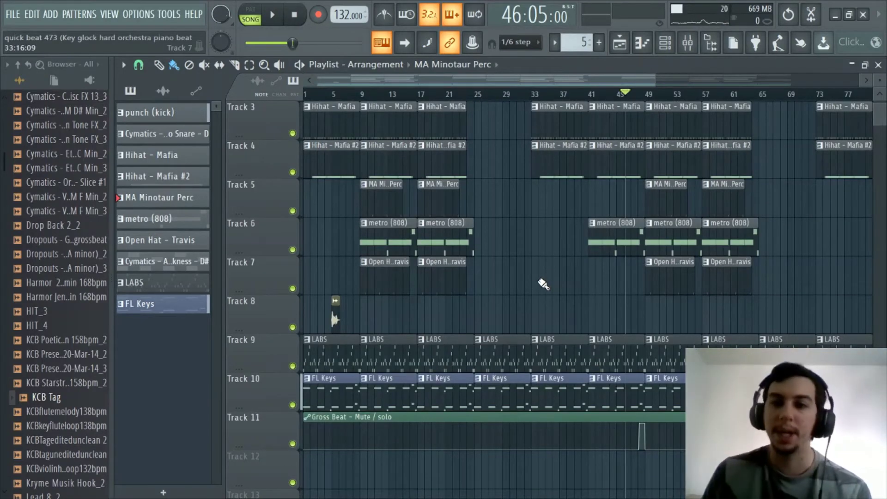
scroll(484, 252, "up", 2)
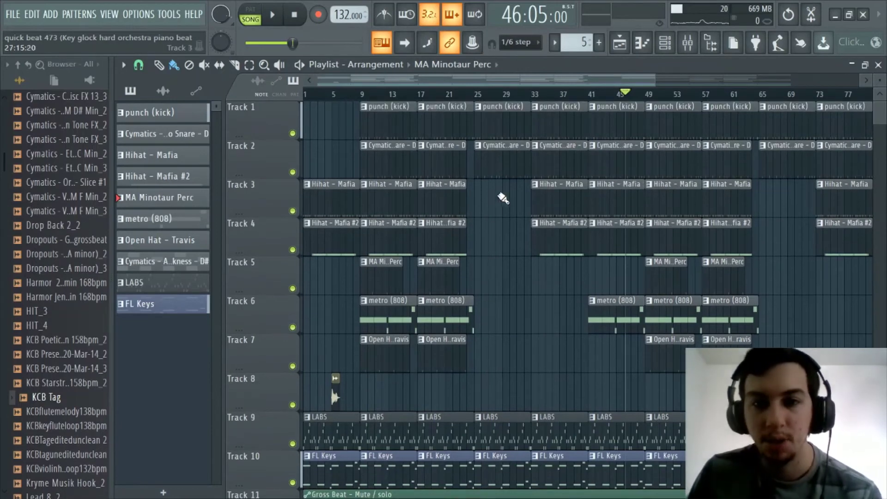
scroll(485, 134, "down", 2)
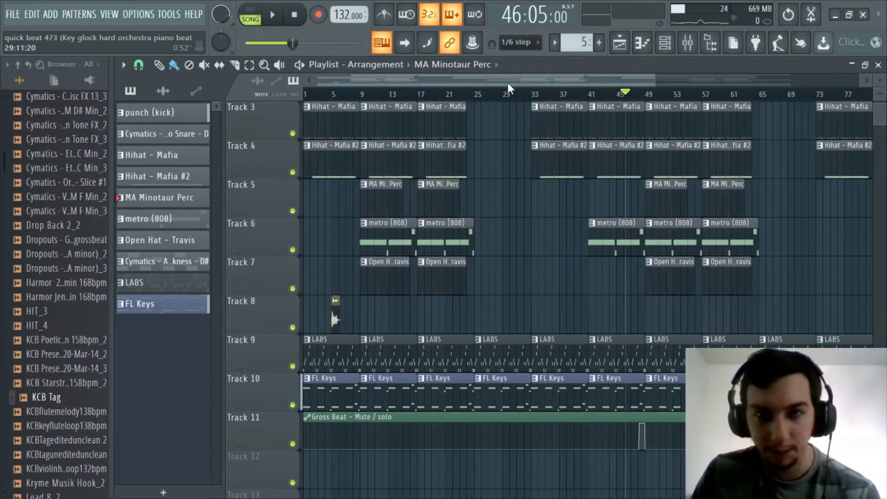
scroll(462, 124, "up", 2)
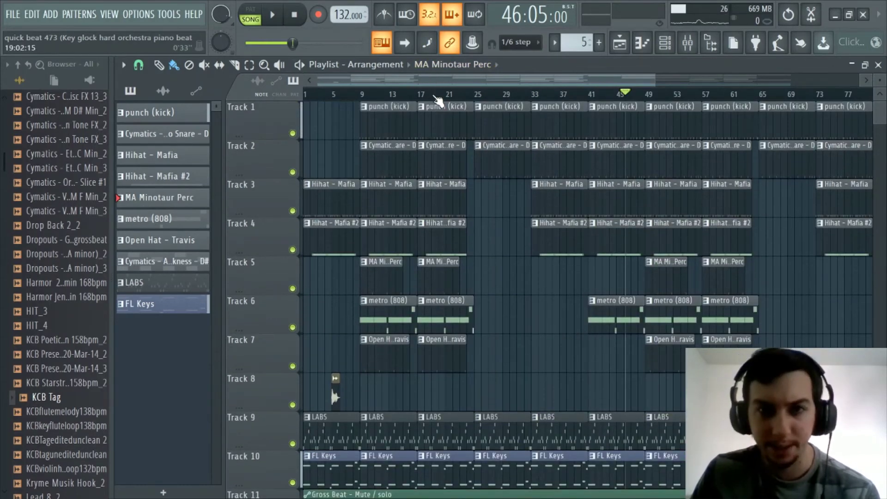
- Return the playhead to bar 1 and review the intro and first hook clips against the full song layout
scroll(433, 95, "up", 2)
left_click_drag(420, 82, 247, 104)
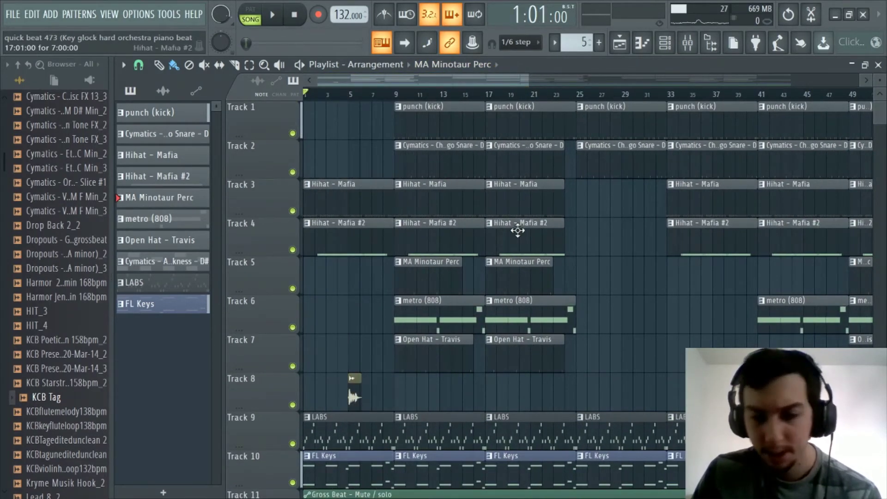
scroll(518, 230, "down", 3)
scroll(603, 277, "up", 3)
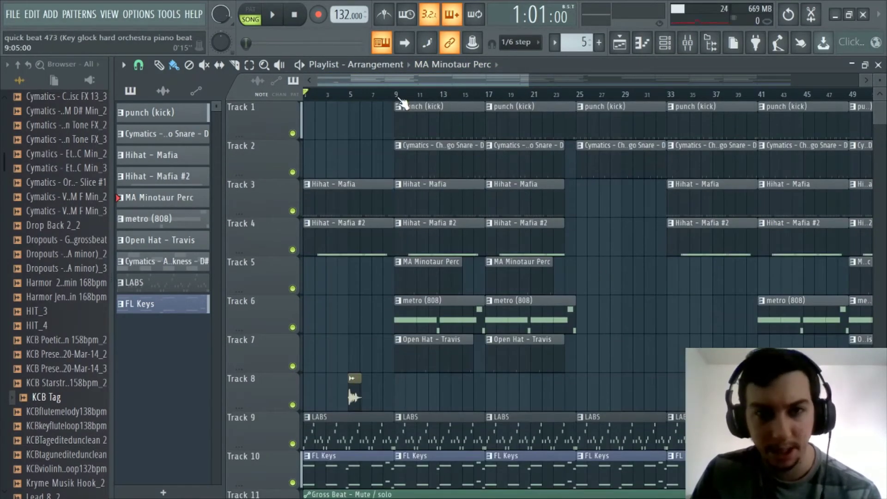
scroll(401, 100, "down", 4)
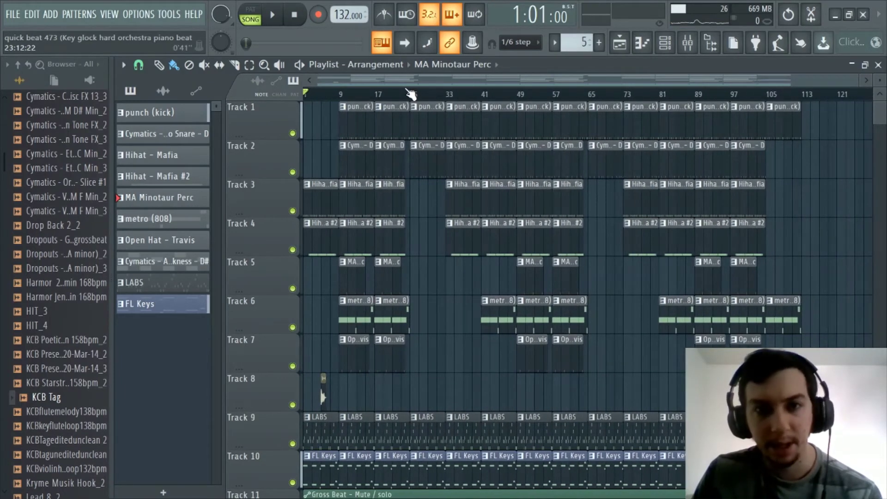
scroll(410, 95, "up", 3)
left_click_drag(388, 83, 266, 80)
scroll(465, 323, "down", 2)
scroll(393, 100, "up", 2)
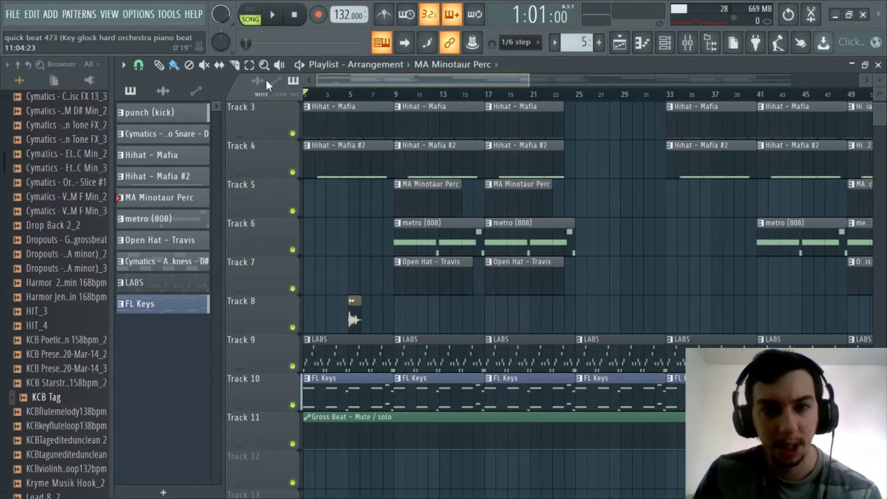
scroll(437, 225, "up", 2)
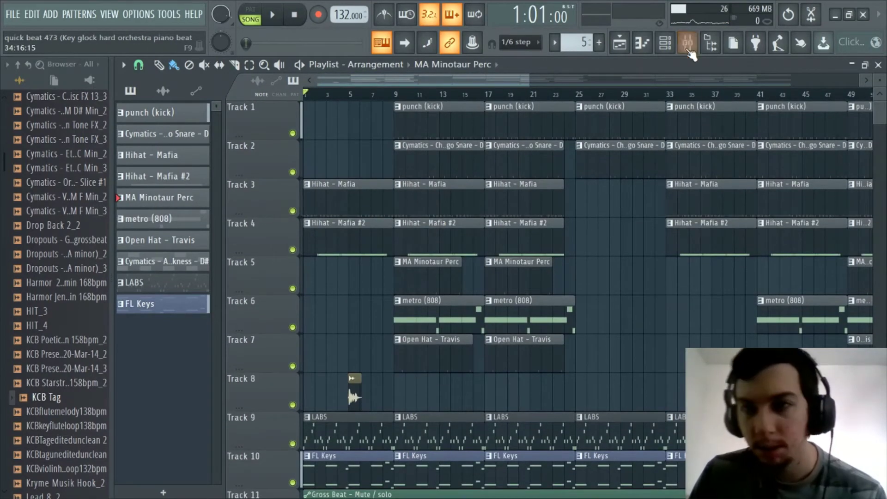
- Check the mixer briefly, close it, and play the whole beat from bar 1 with the full arrangement in view
left_click(688, 47)
left_click(688, 46)
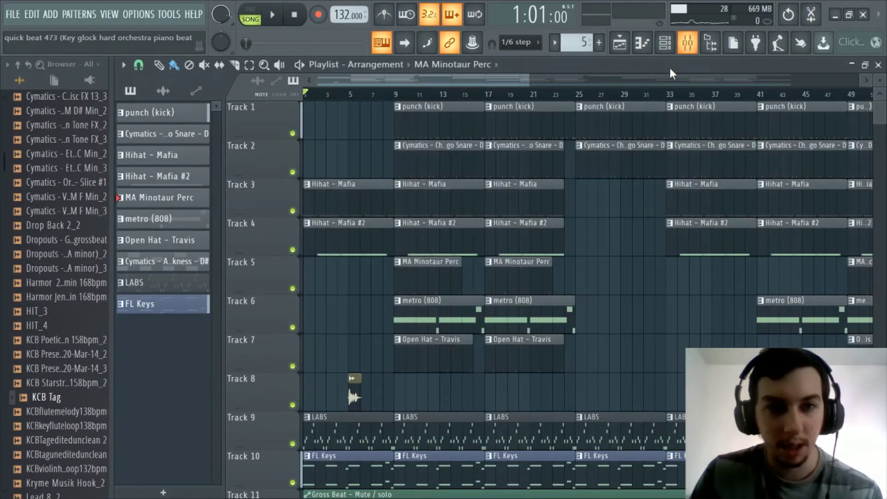
scroll(578, 95, "down", 5)
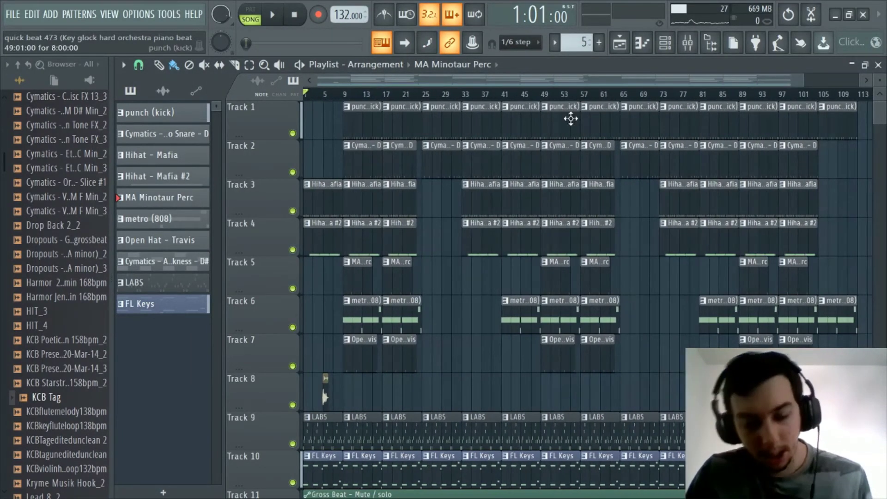
key("space")
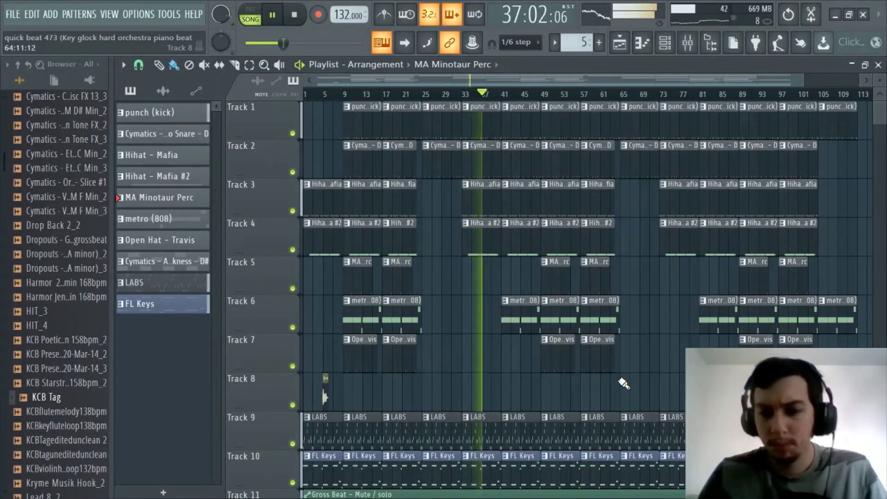
scroll(662, 340, "down", 1)
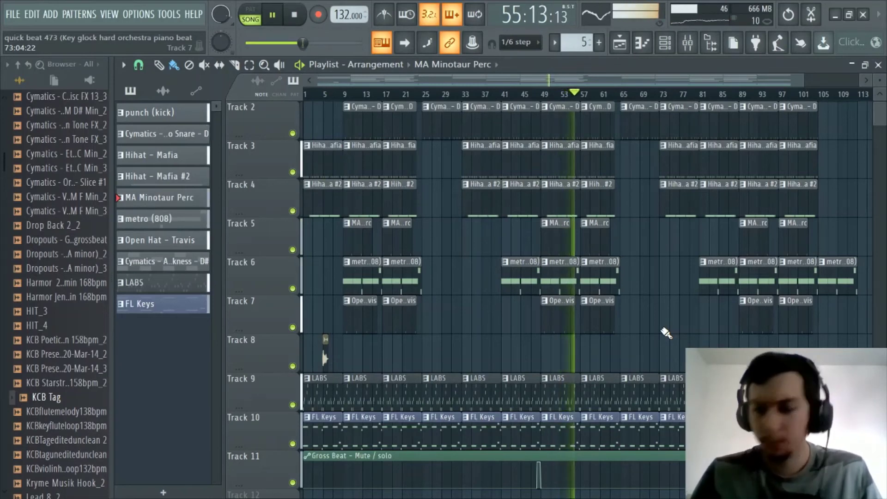
- Follow the rest of the beat's playback to the last clips at about bar 112 and stop it there
left_click_drag(604, 77, 702, 85)
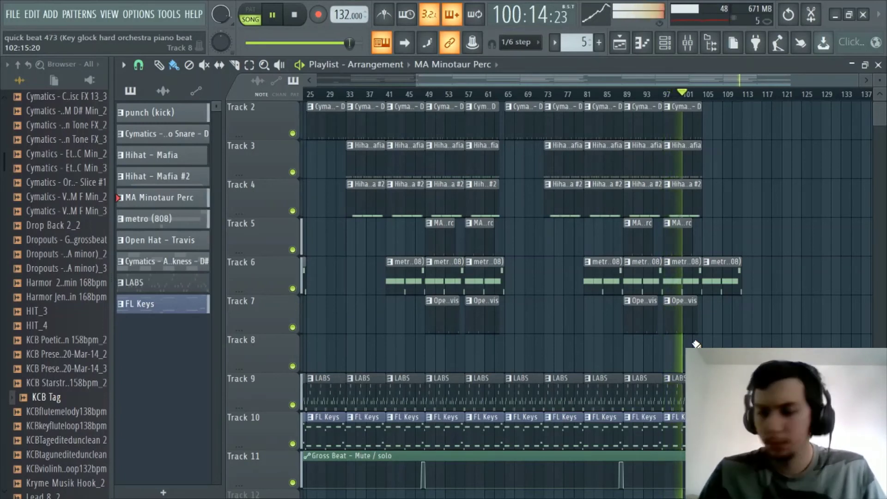
scroll(739, 268, "up", 1)
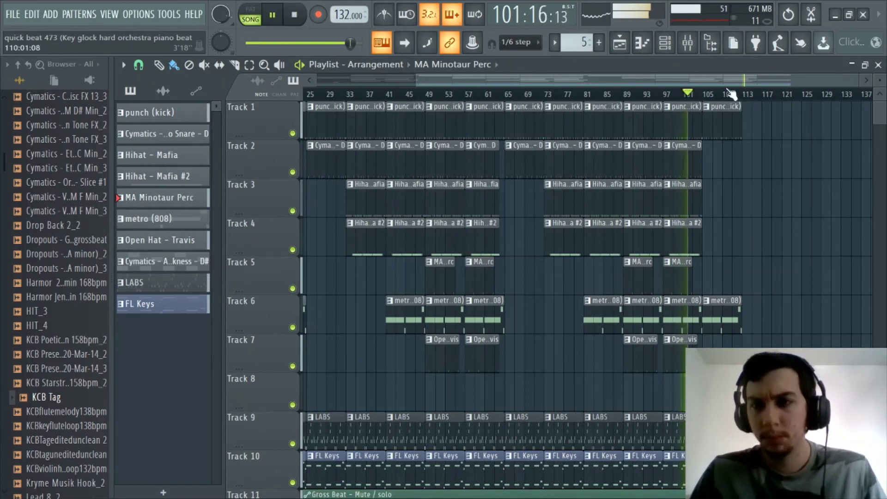
scroll(725, 88, "down", 2)
scroll(722, 94, "down", 1)
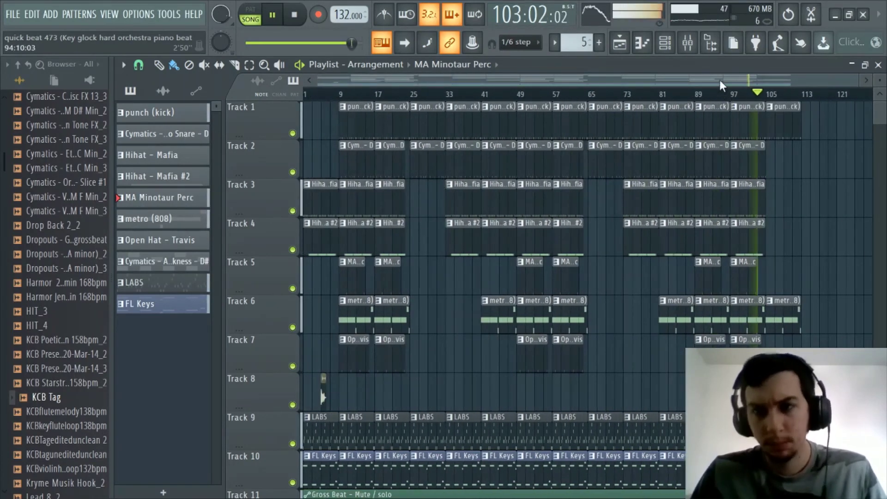
left_click_drag(719, 77, 768, 81)
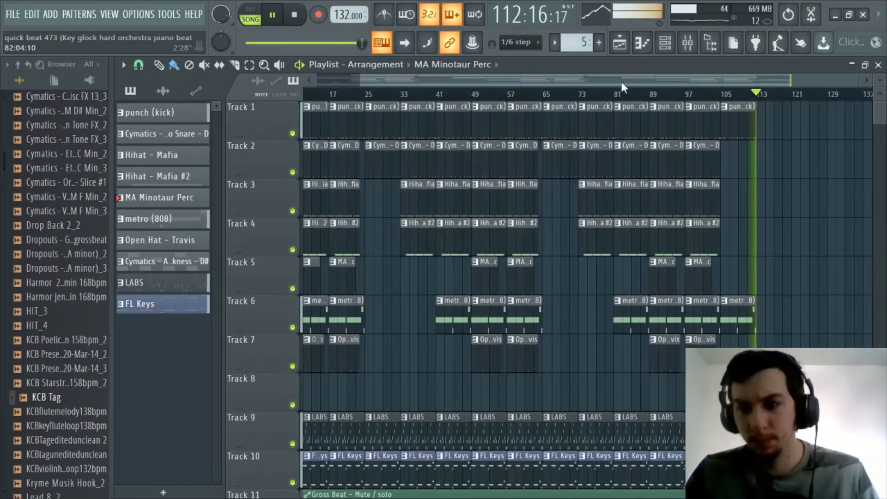
key("space")
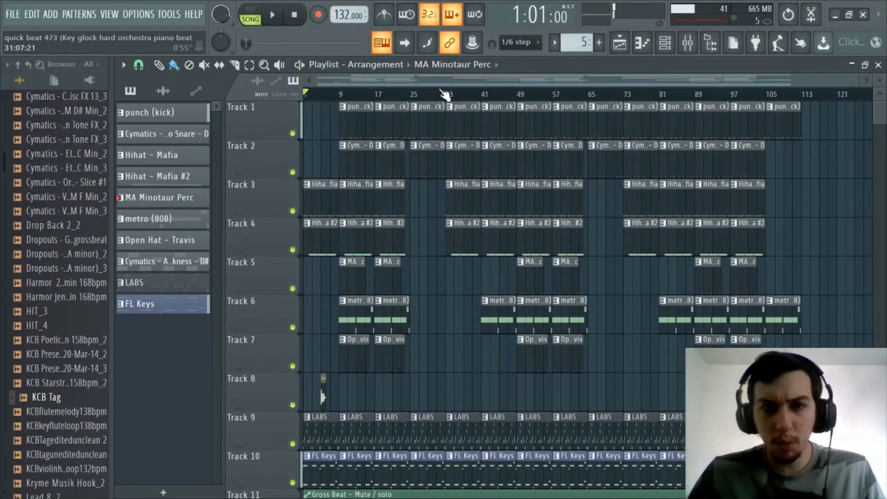
scroll(440, 81, "up", 3)
left_click_drag(437, 79, 341, 83)
scroll(336, 82, "up", 3)
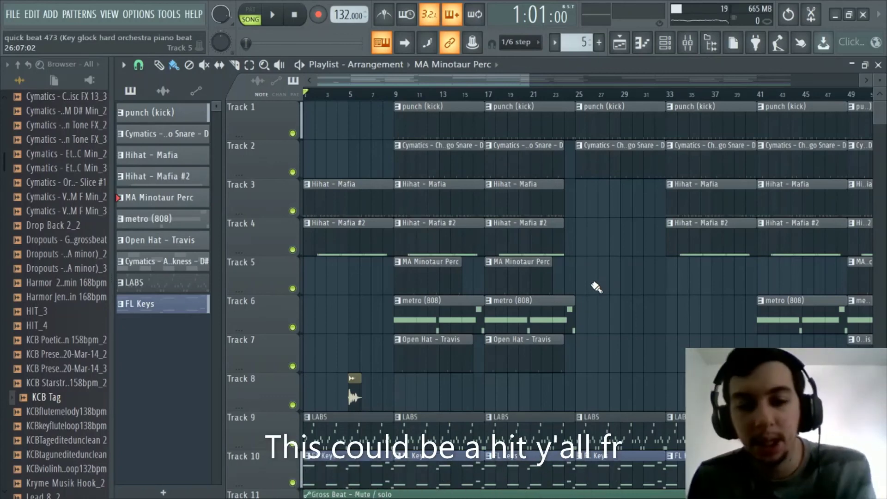
scroll(598, 291, "down", 2)
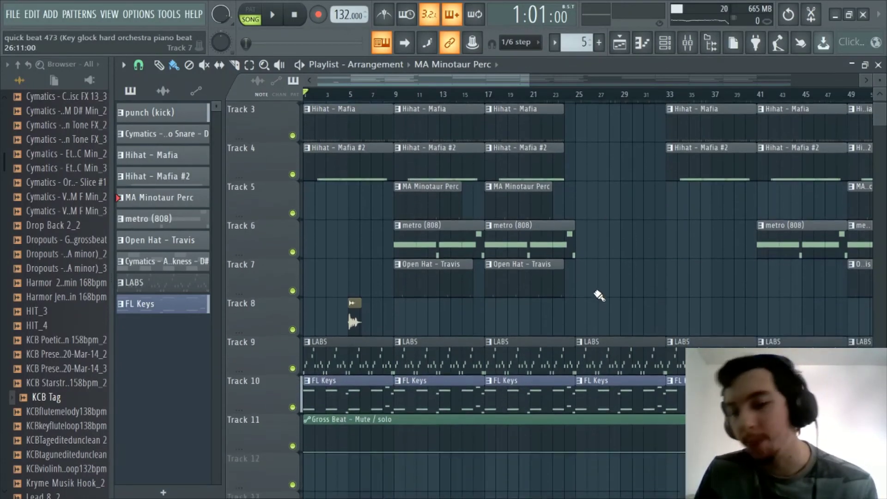
scroll(599, 258, "up", 2)
scroll(410, 94, "down", 3)
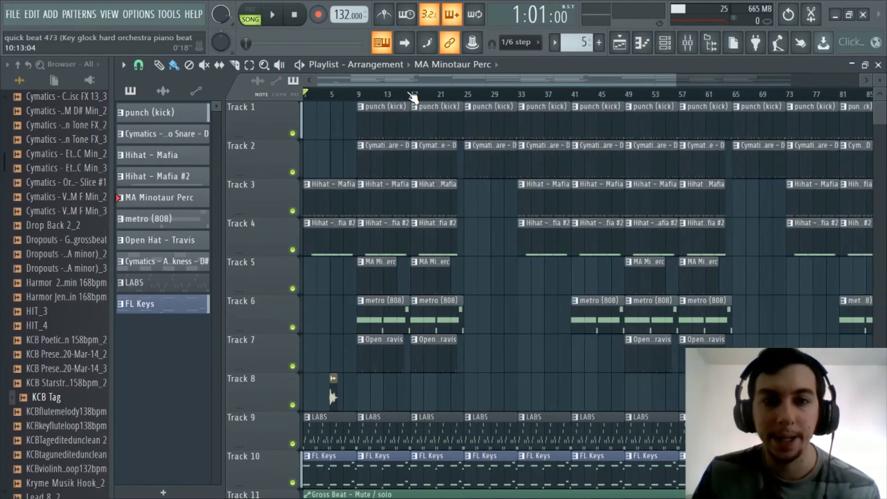
scroll(364, 92, "up", 3)
left_click_drag(418, 82, 334, 83)
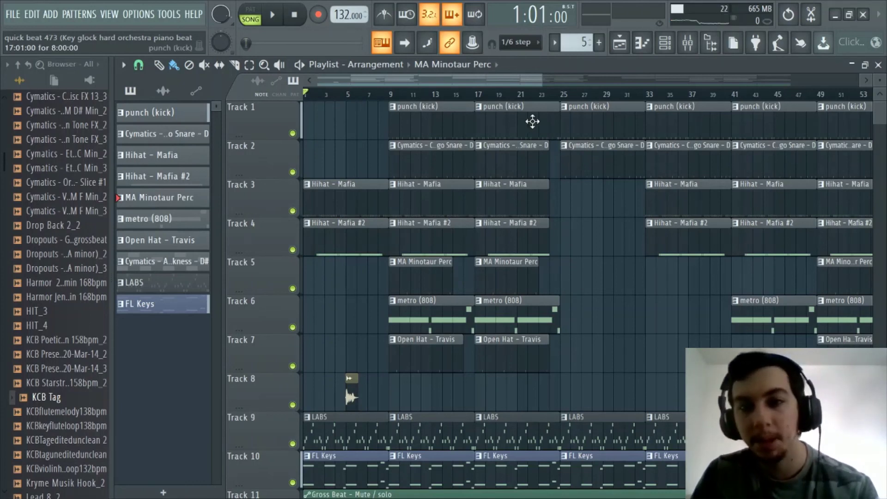
scroll(532, 94, "down", 5)
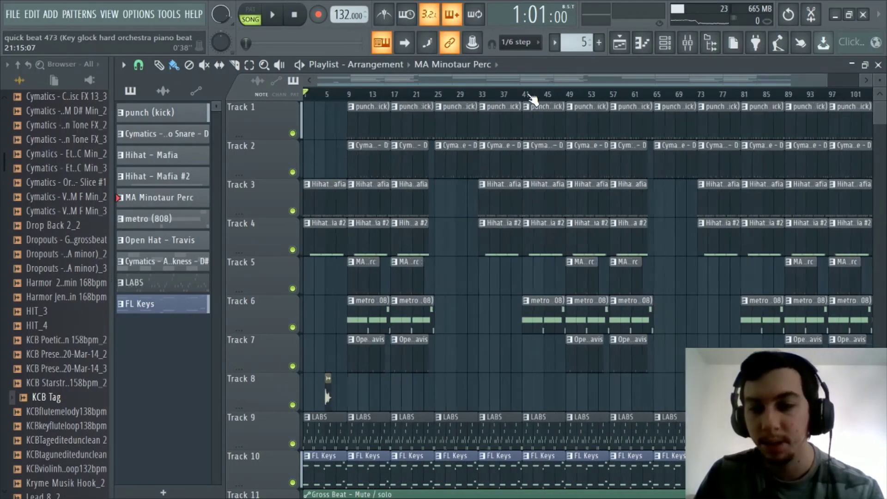
scroll(476, 95, "up", 1)
scroll(462, 95, "down", 1)
scroll(305, 100, "up", 1)
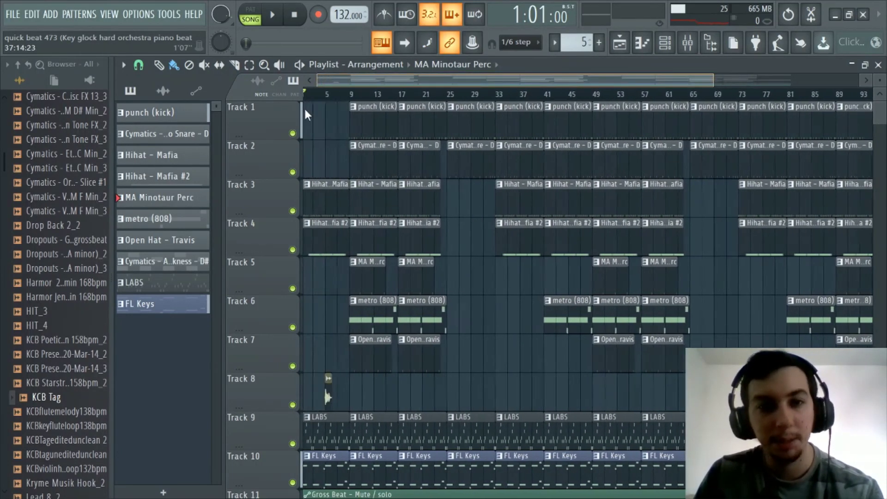
scroll(340, 100, "down", 1)
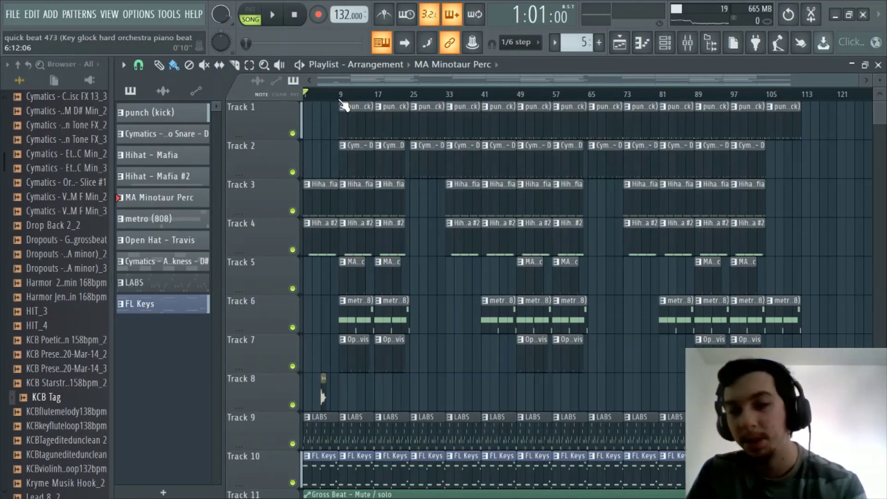
scroll(352, 92, "up", 3)
scroll(323, 92, "down", 3)
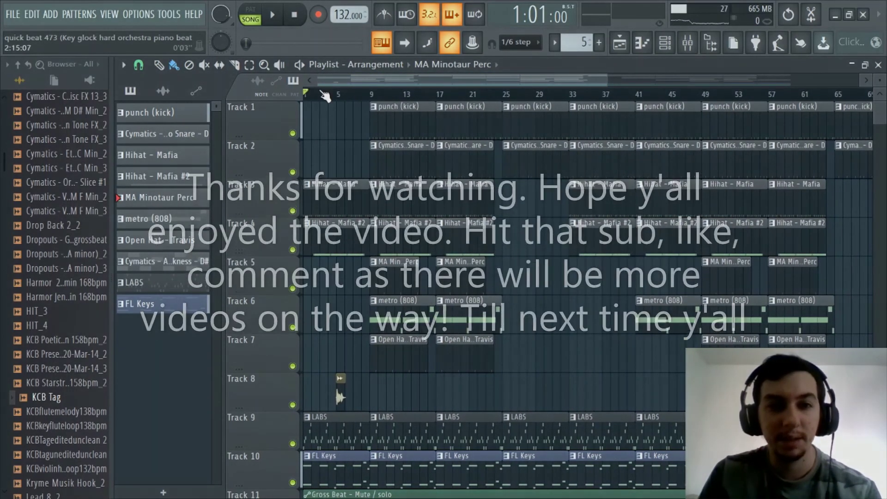
scroll(326, 96, "up", 2)
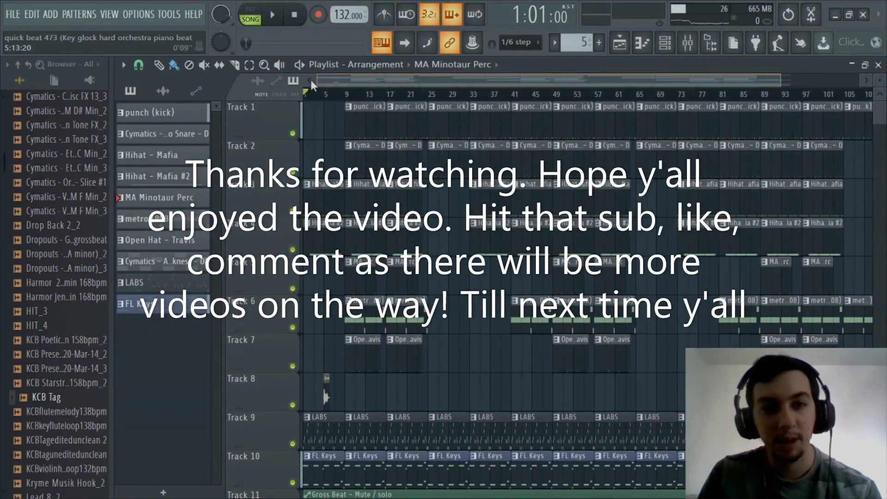